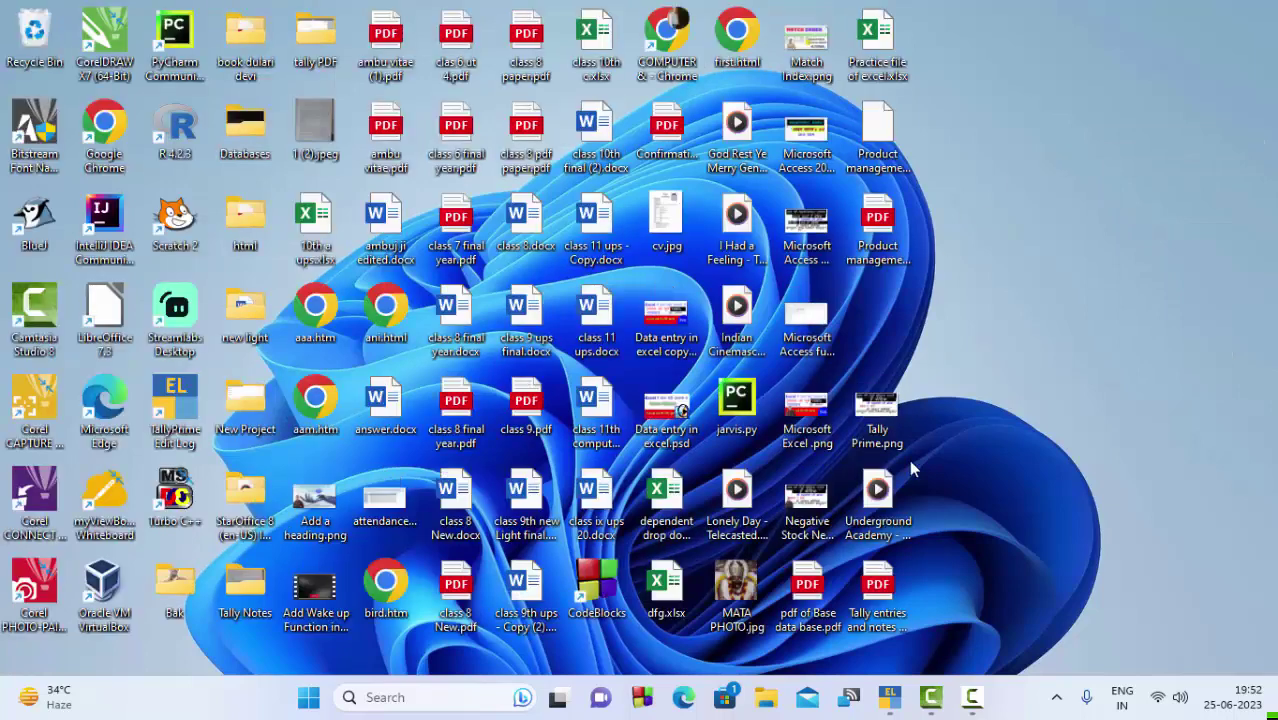
- Switch to TallyPrime and accept 1-4-2023 to 31-3-2024 as the period for The Sign in Shop
left_click(893, 699)
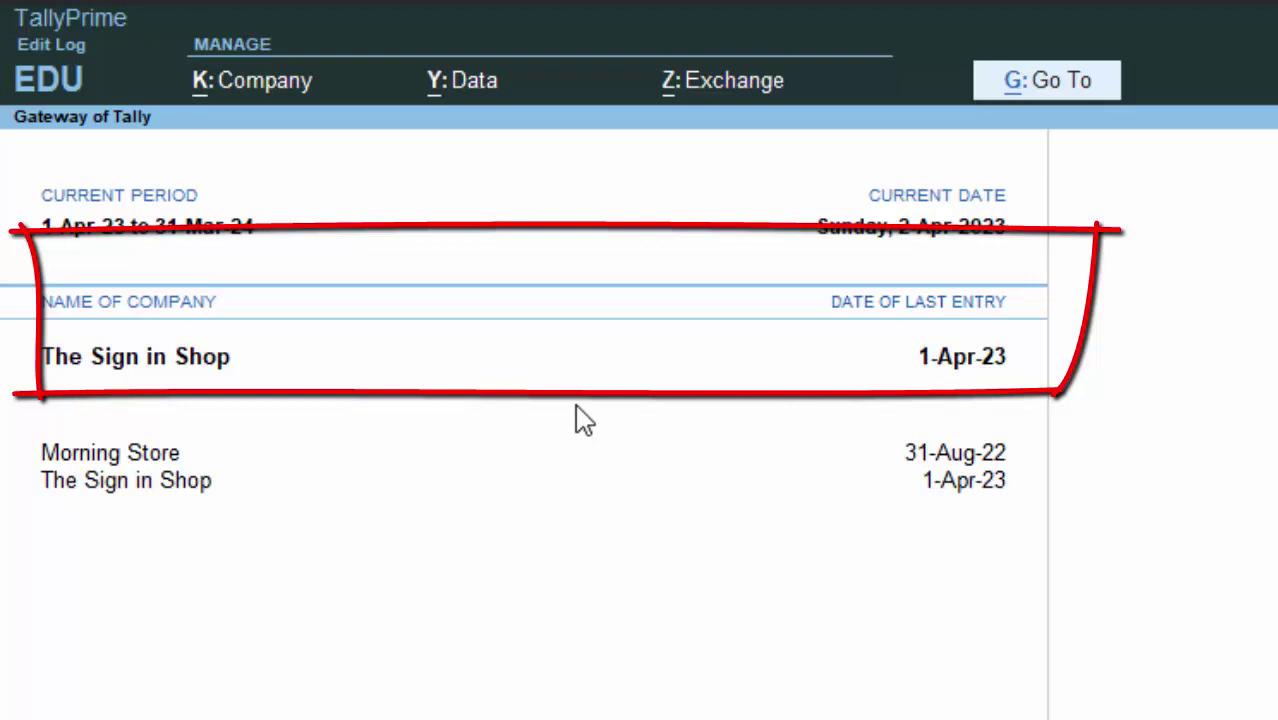
key("alt+F2")
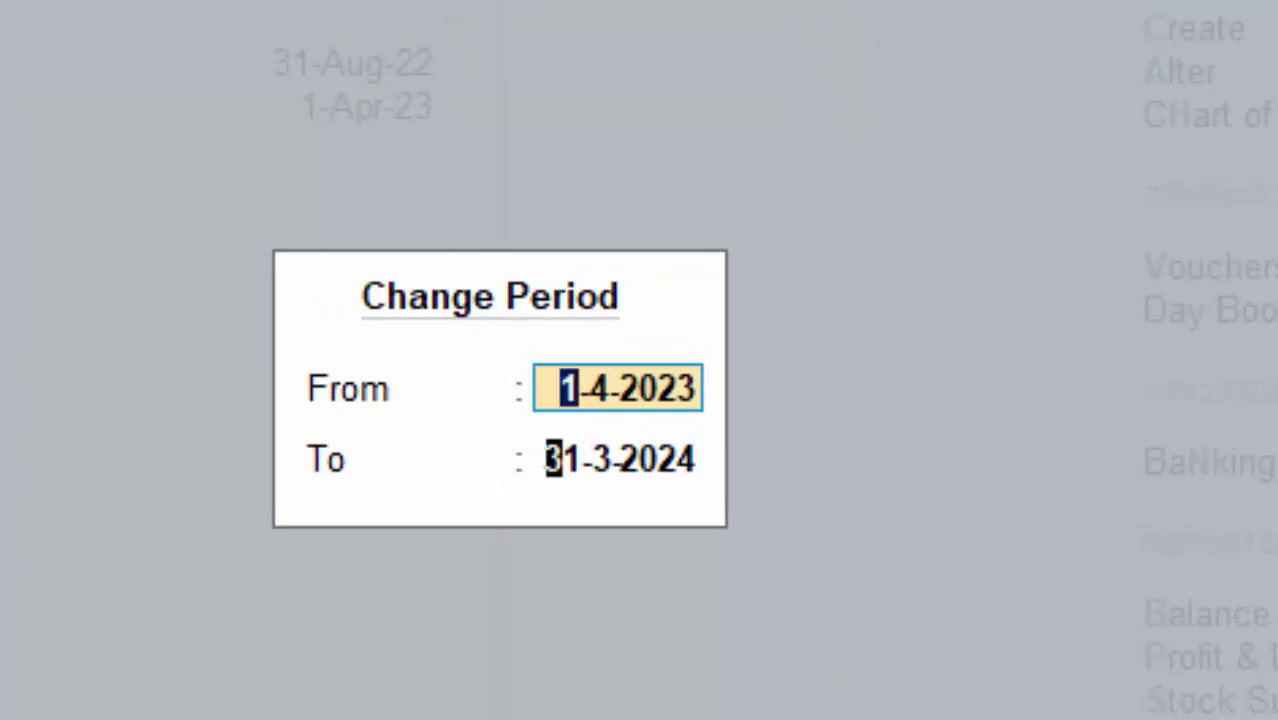
key("Return")
key("Return")
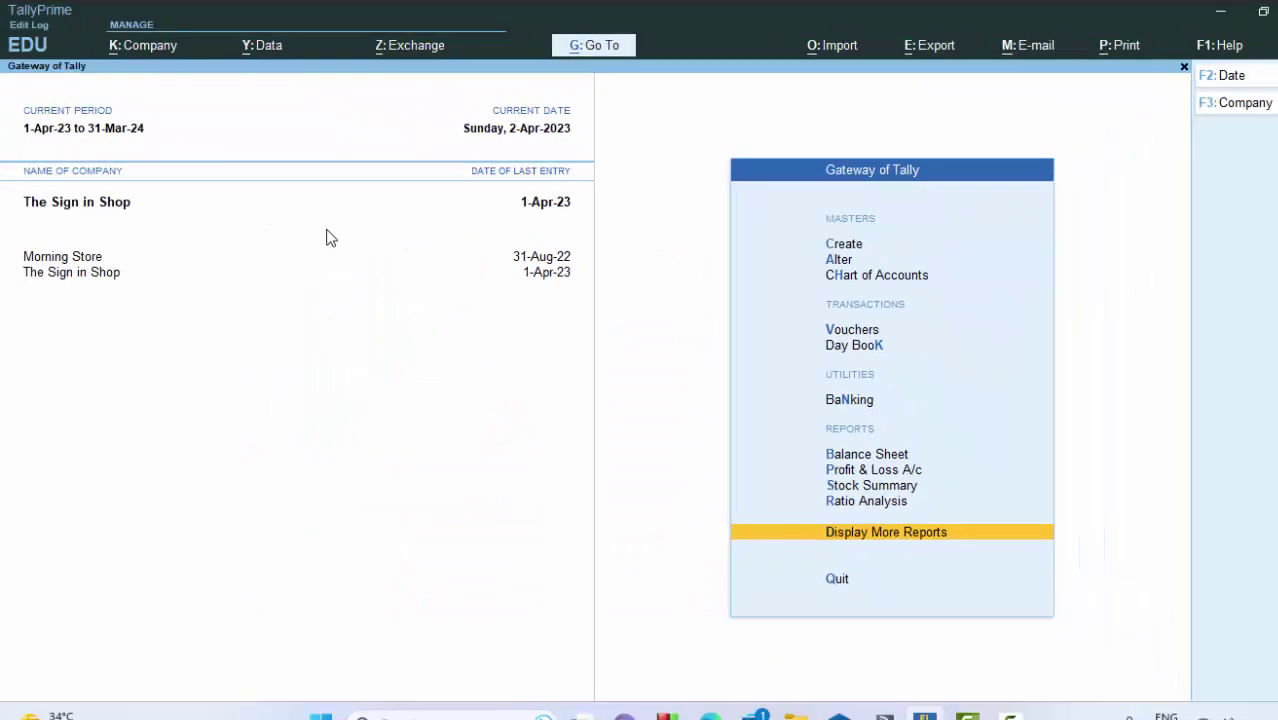
- Check the Day Book for the period 1-4-2023 to 31-3-2024 and return to the Gateway of Tally
key("k")
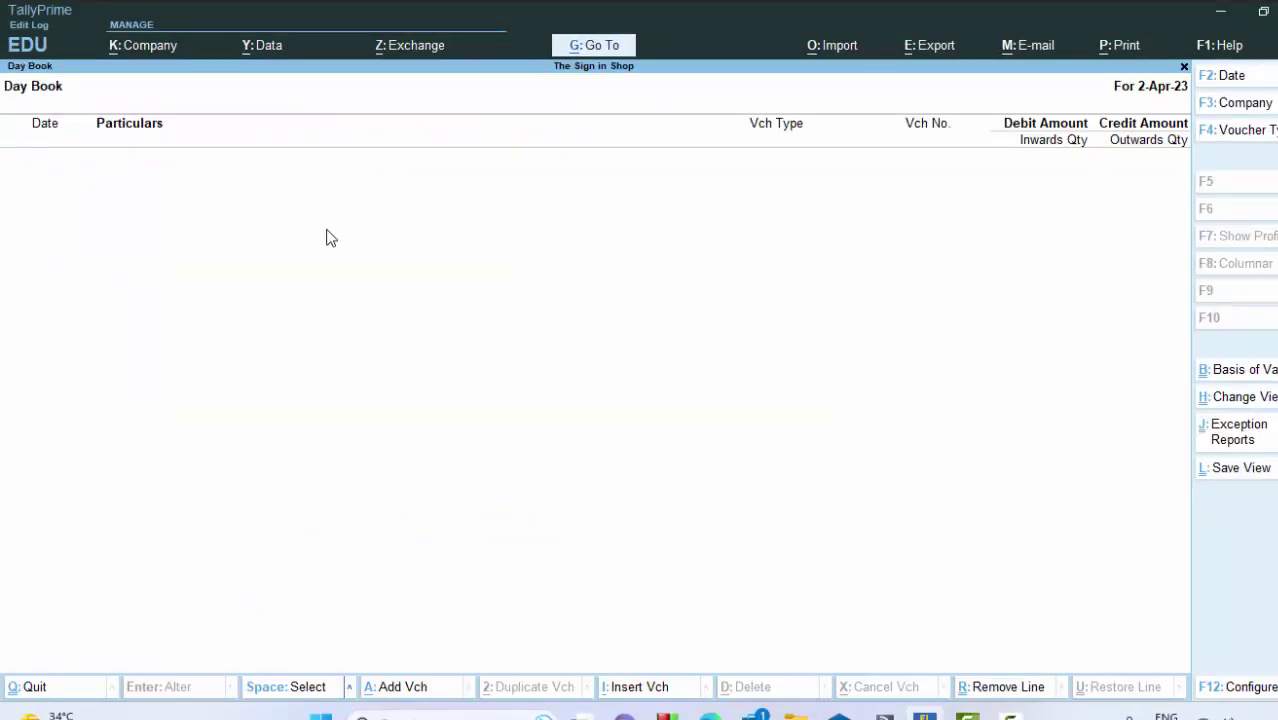
key("alt+F2")
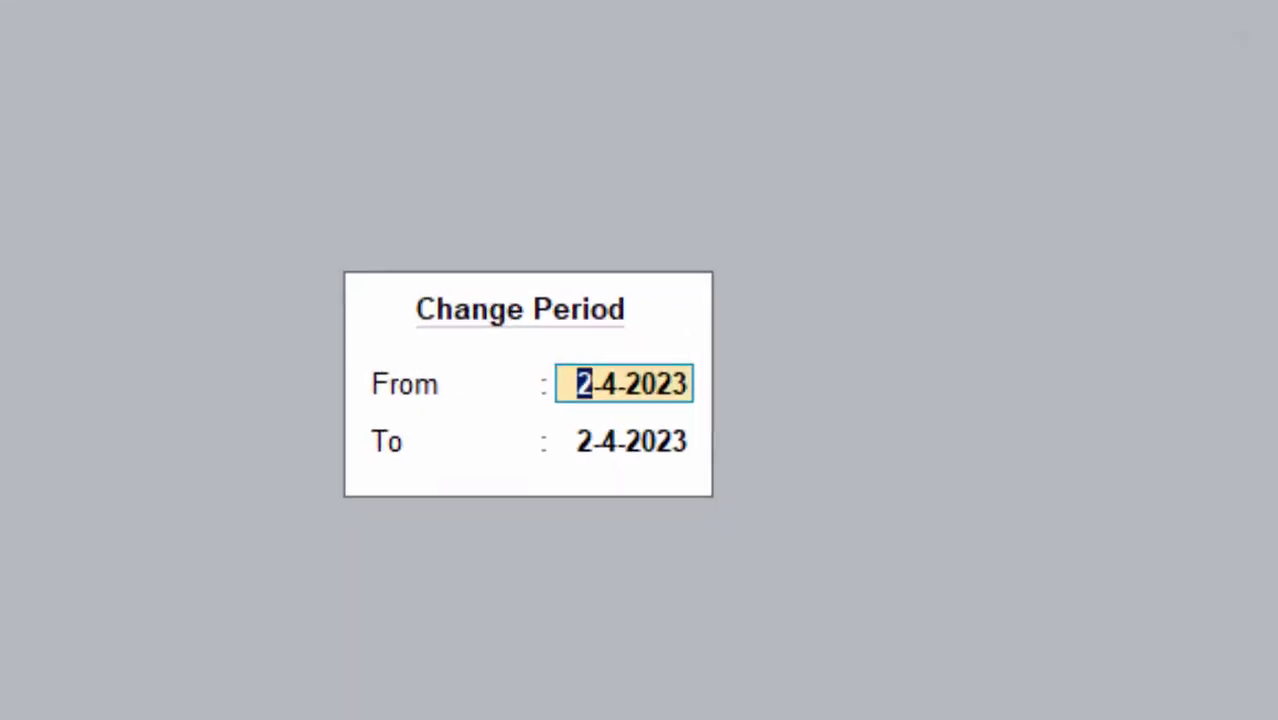
type("1-4")
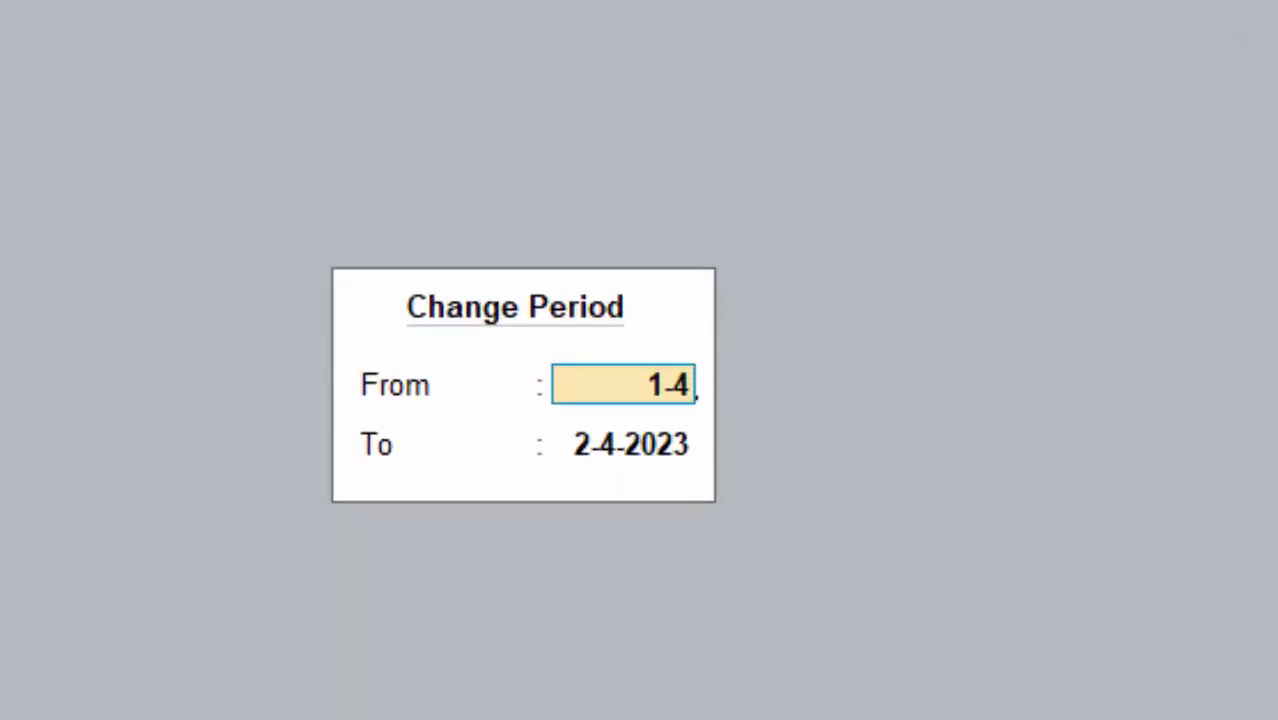
type("-2023")
key("Return")
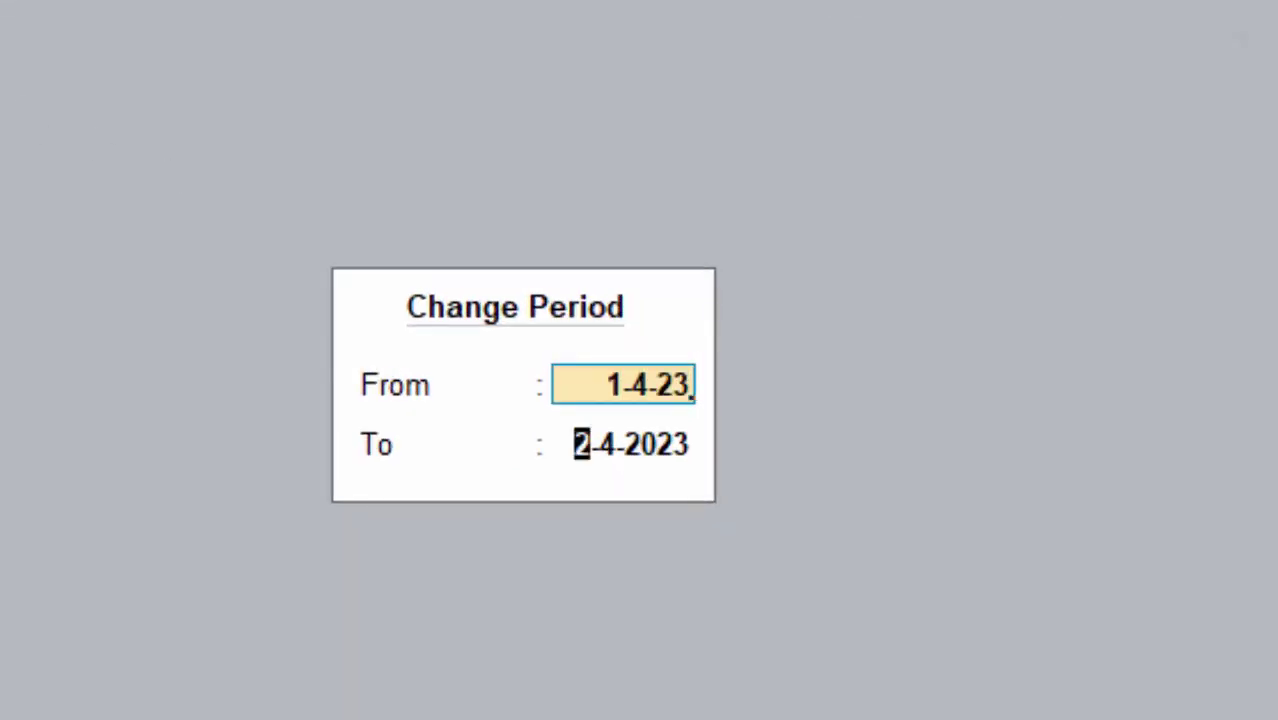
type("31-3")
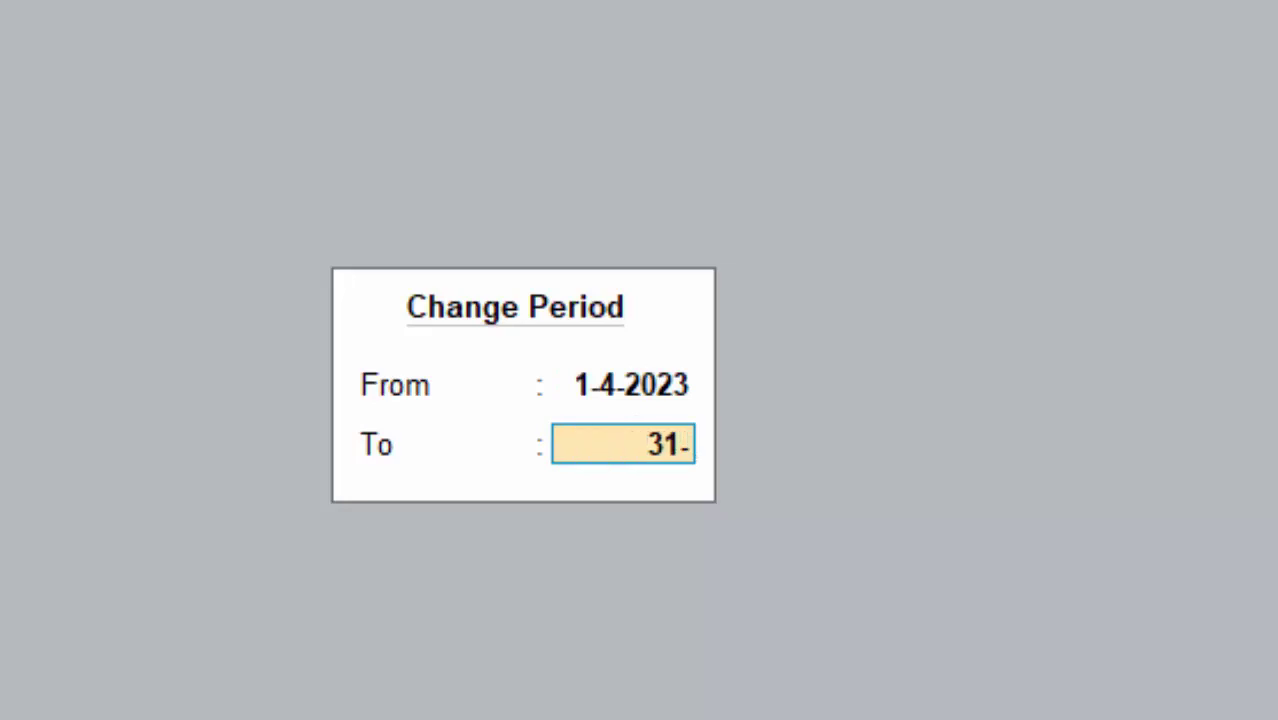
type("-2")
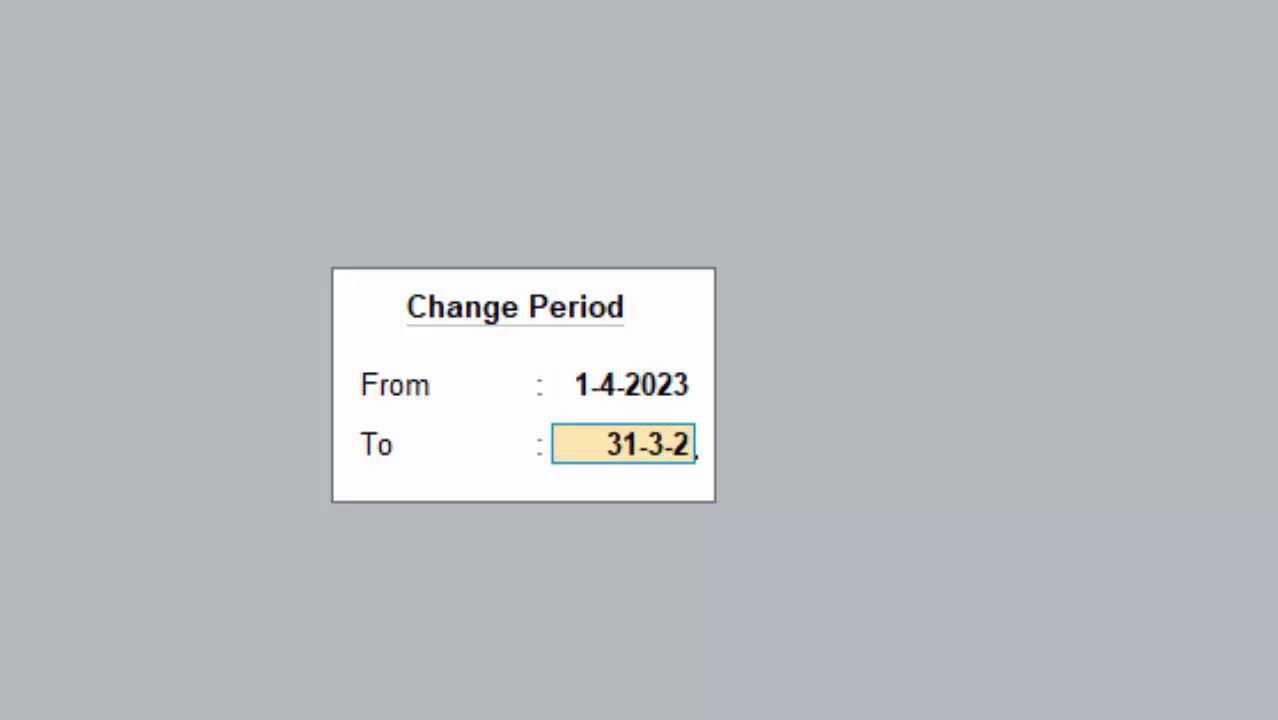
type("4")
key("Return")
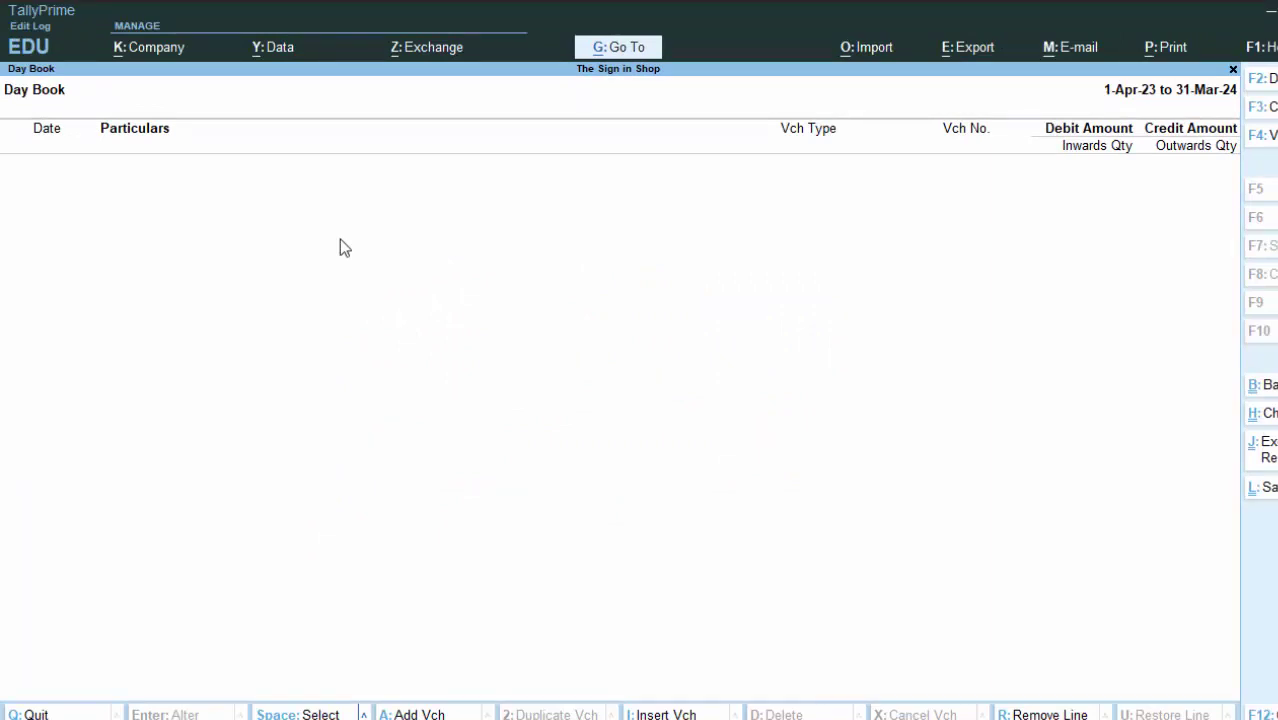
key("Escape")
key("Escape")
key("Escape")
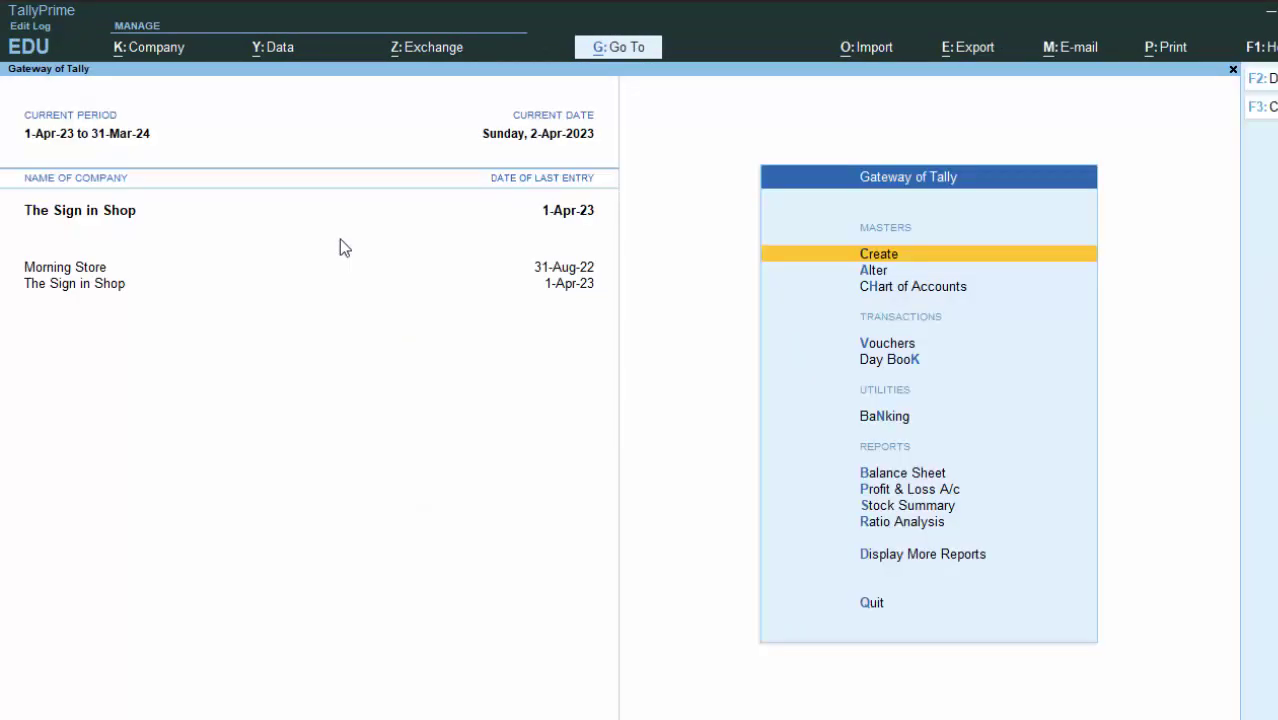
- Start a Purchase voucher with supplier invoice number 575 and keep 2-Apr-23 as the invoice date
key("v")
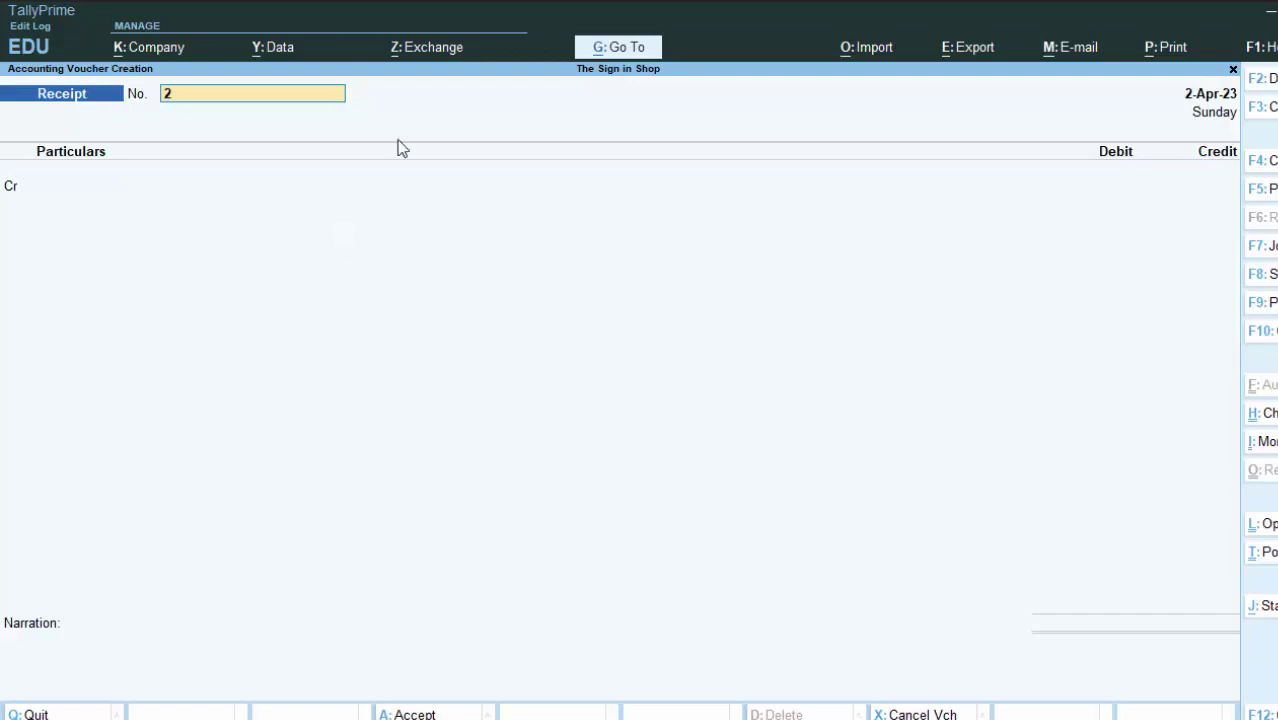
left_click(1270, 305)
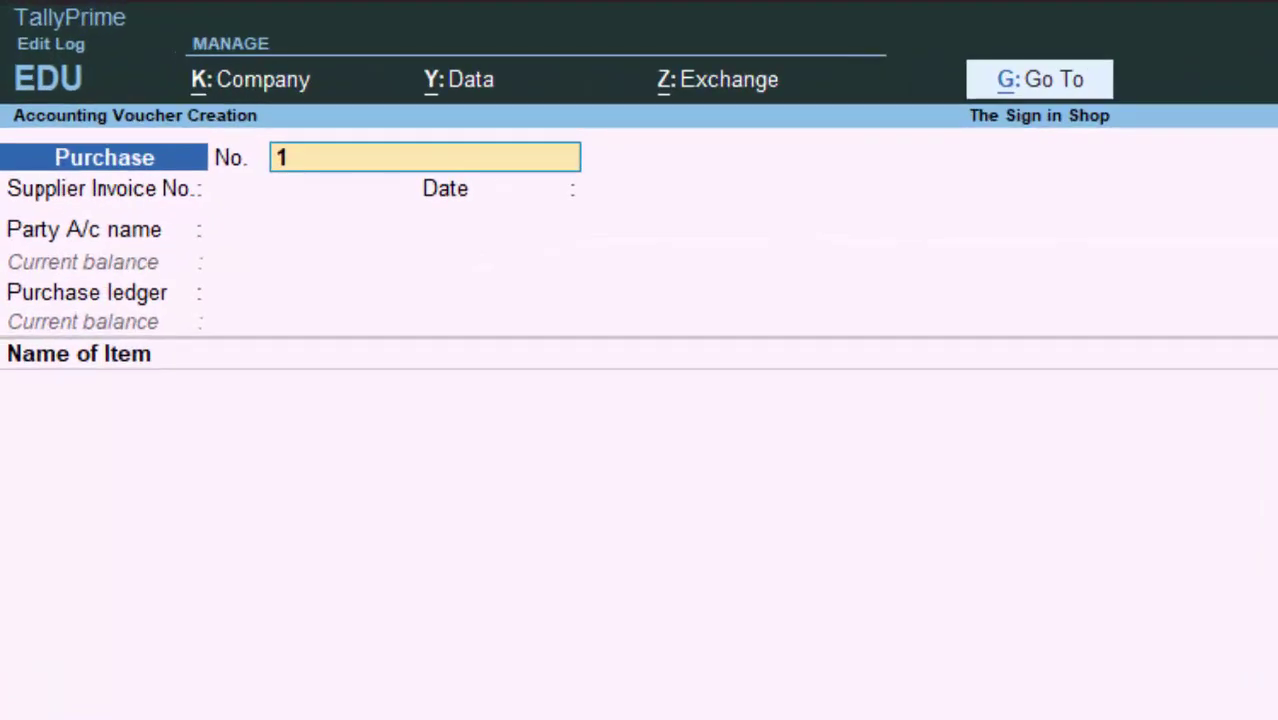
key("Return")
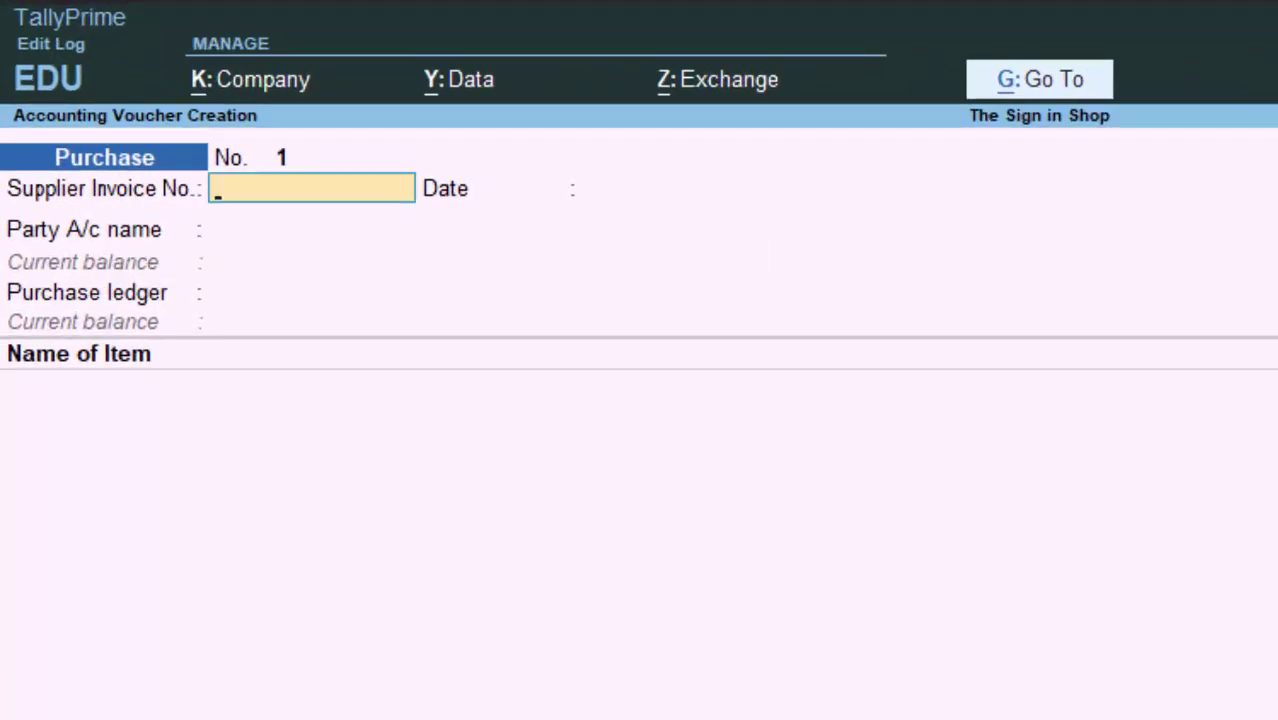
type("575")
key("Return")
key("Return")
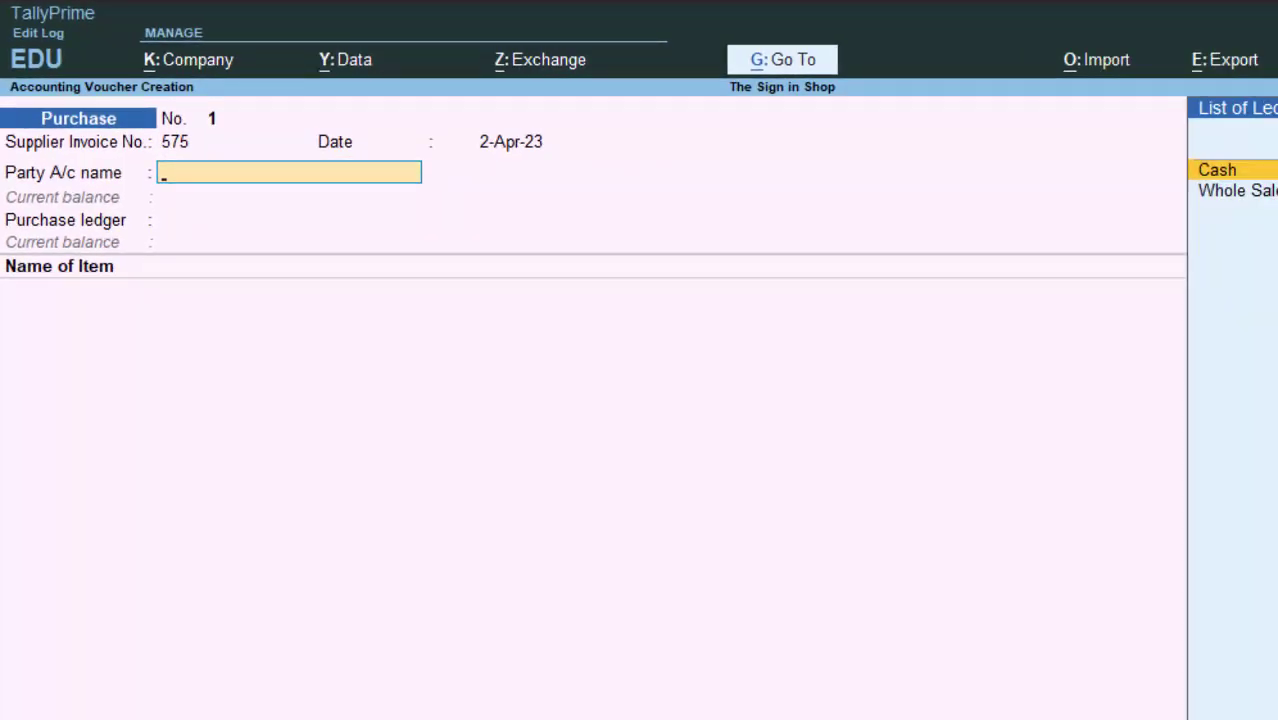
- Set the voucher's party account to Whole Saler with blank receipt details and use Purchase A/c as the purchase ledger
key("Down")
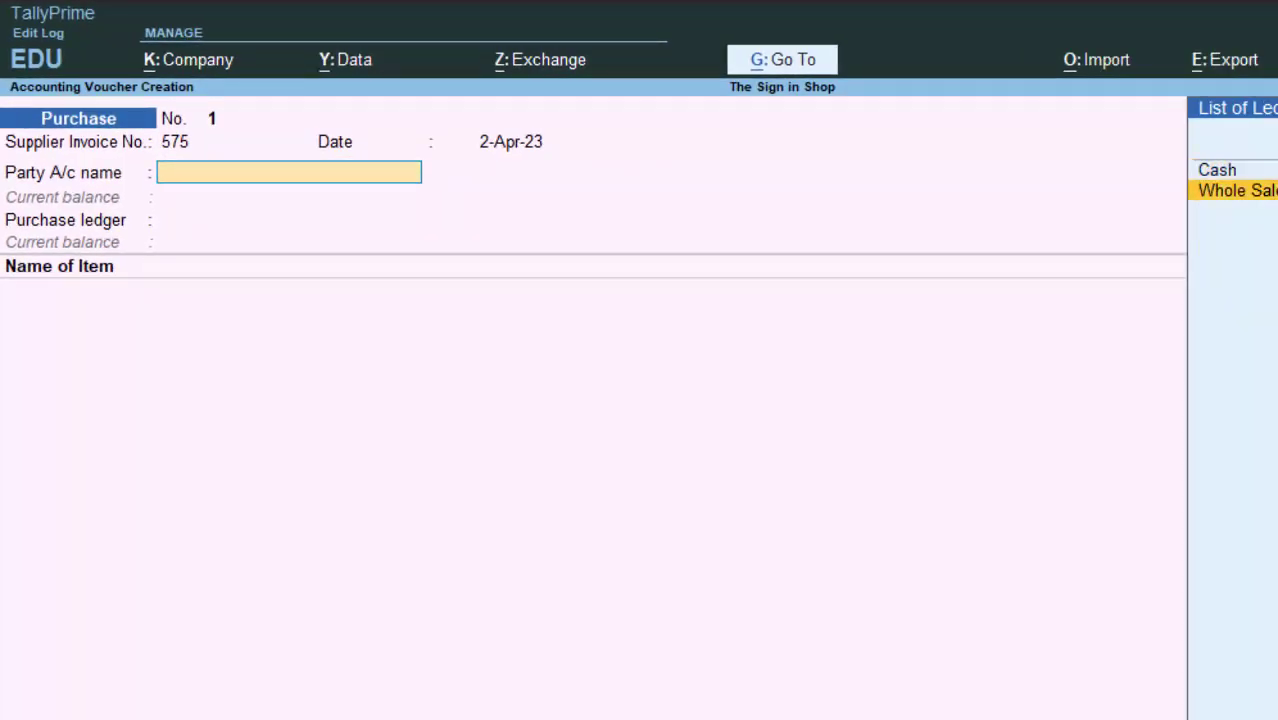
key("Return")
key("Return")
key("Return")
key("Return")
key("Return")
key("Return")
key("Return")
key("Return")
key("Return")
key("Return")
key("Return")
key("Return")
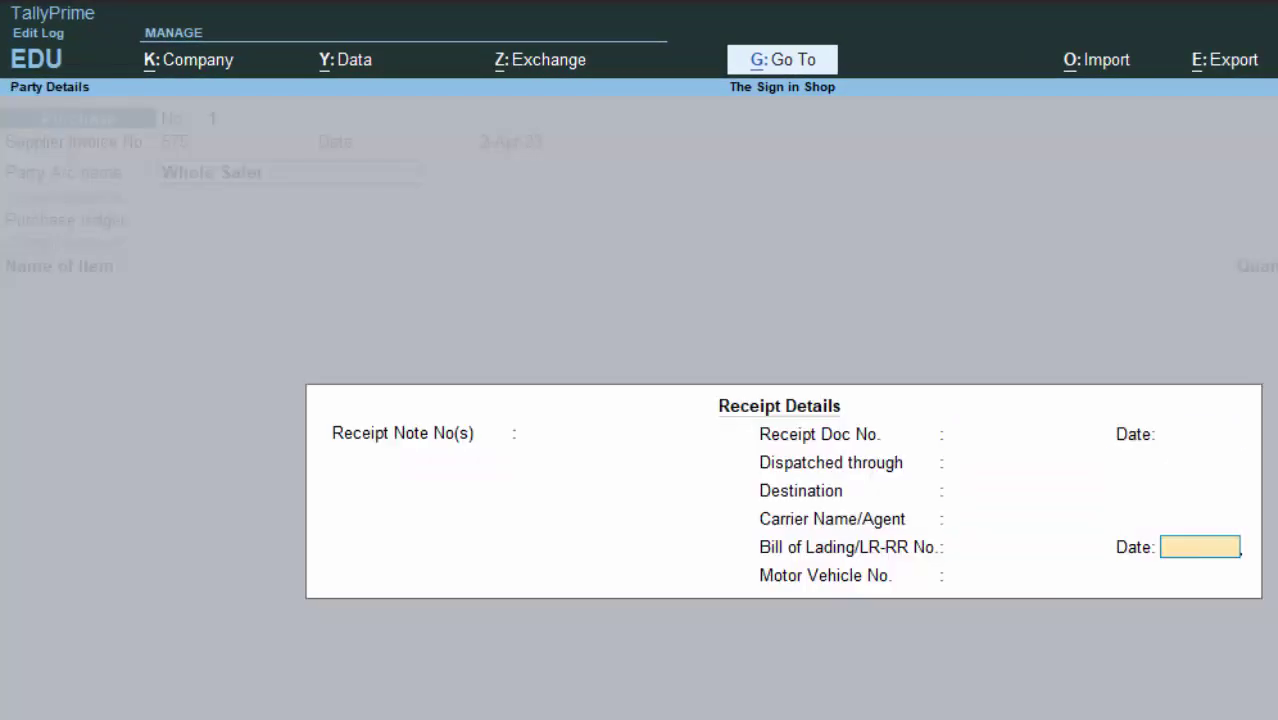
key("Return")
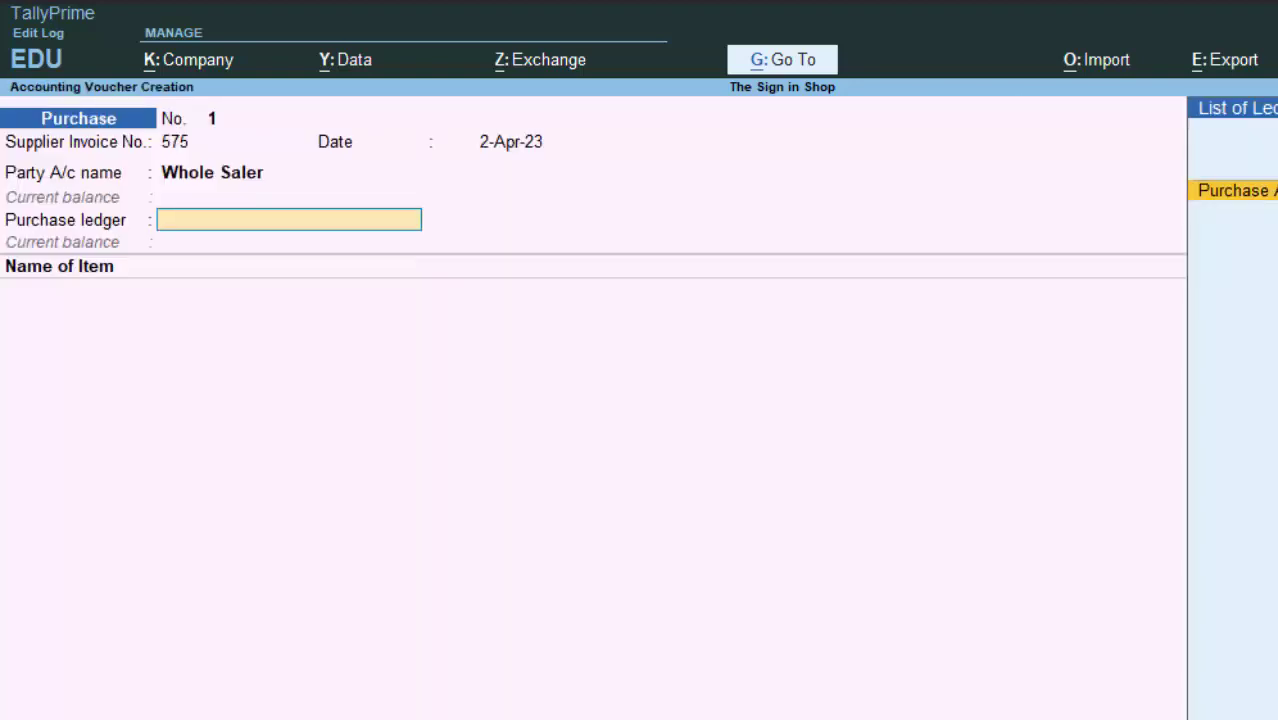
key("Return")
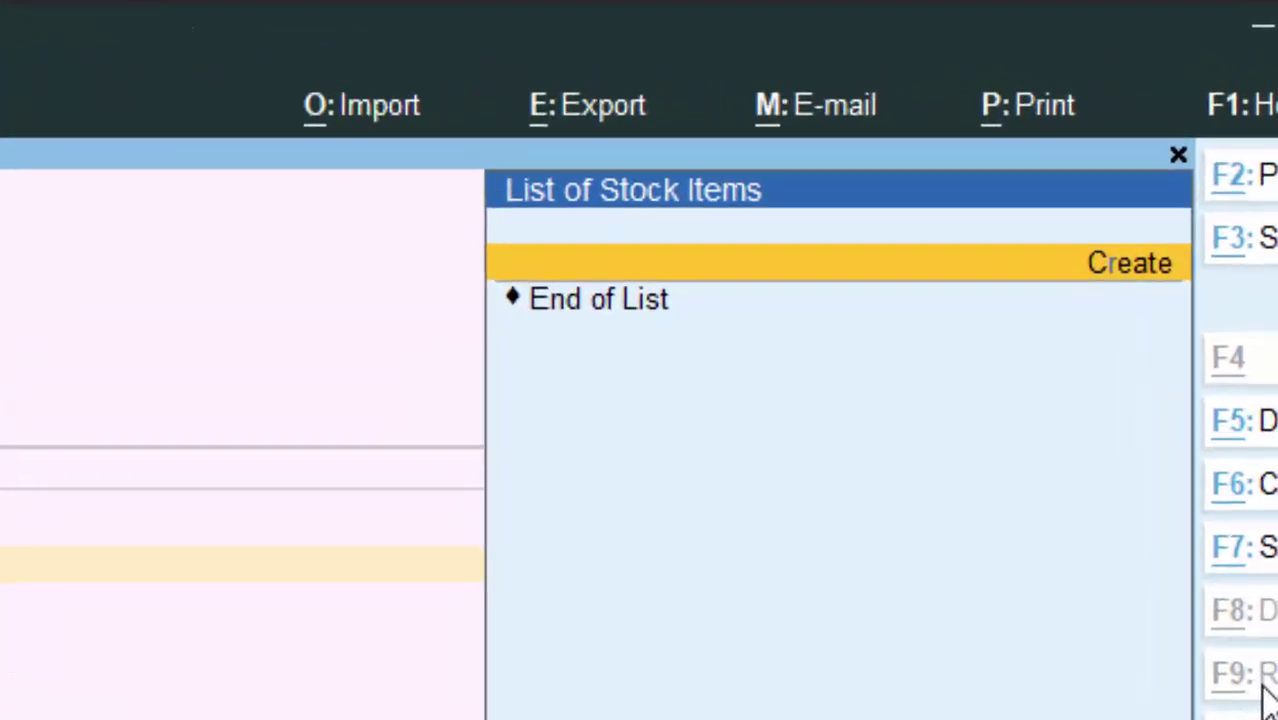
- Start a new stock item named Rice under the Primary group from the voucher's item line
key("Return")
type("Ri")
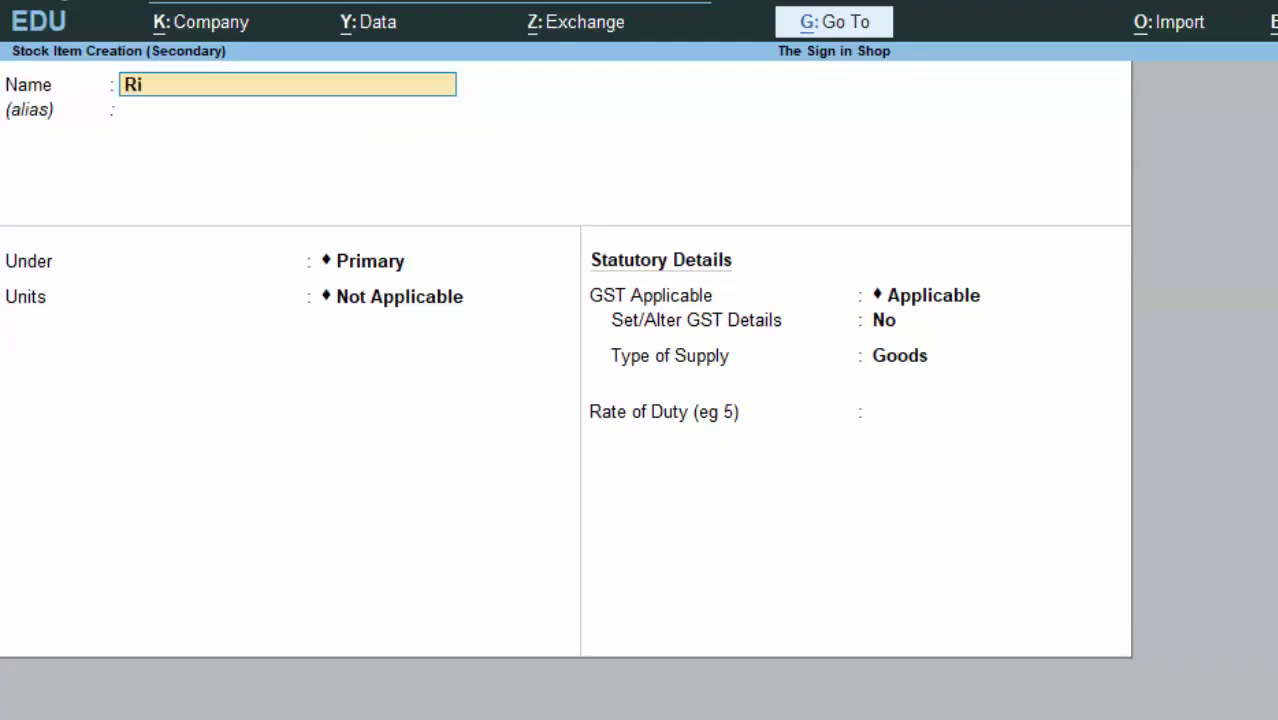
type("ce")
key("Return")
key("Return")
key("Return")
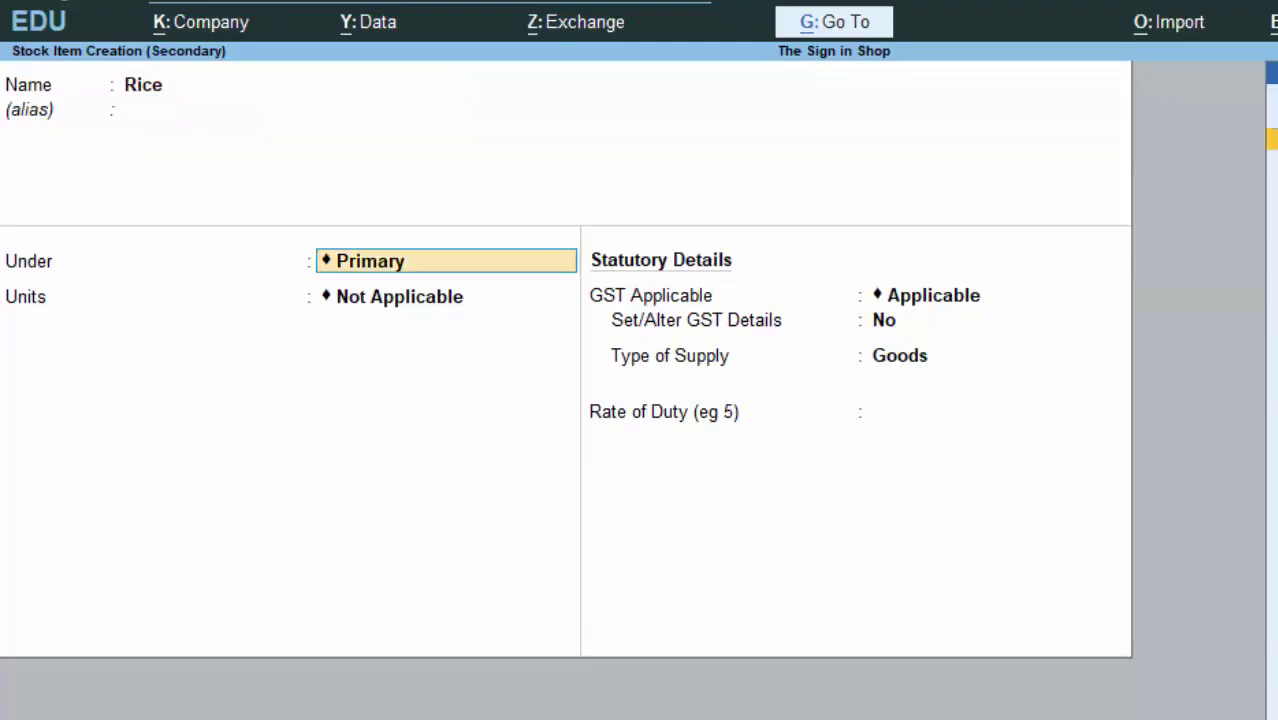
- Create a simple unit kg with formal name Kilogram, quantity code KGS-KILOGRAMS and 3 decimal places
key("alt+c")
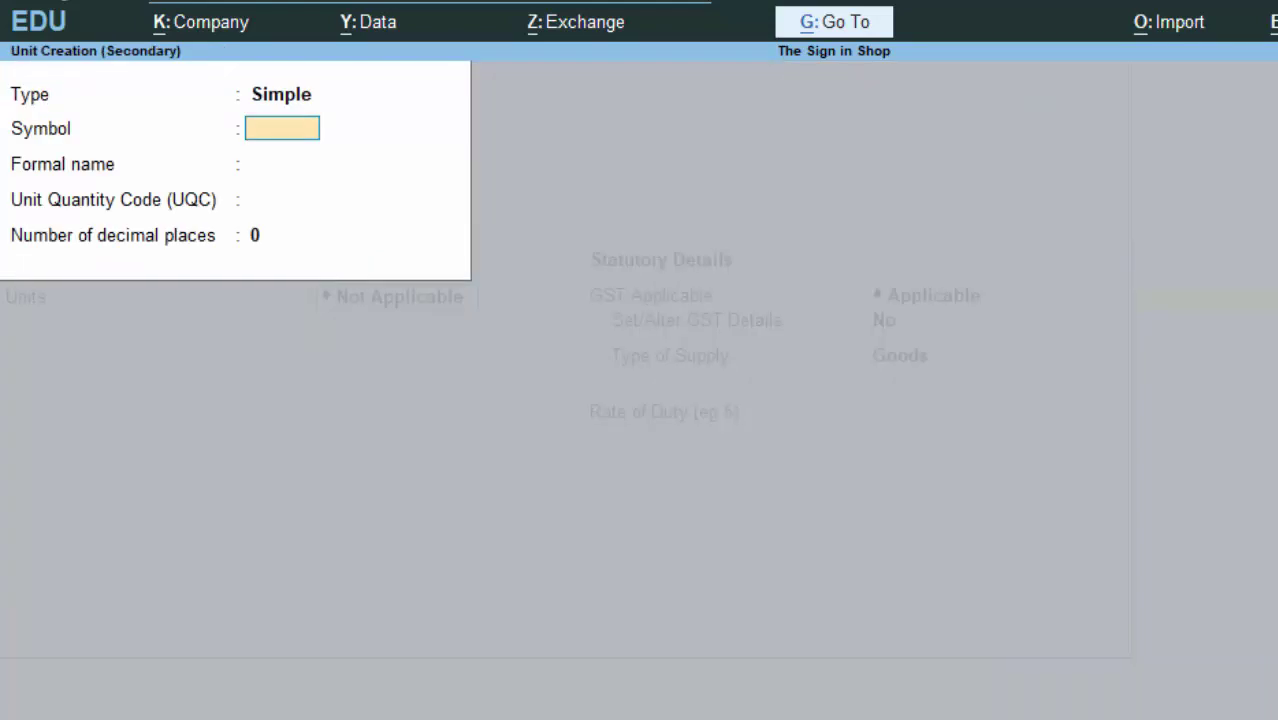
type("kg")
key("Return")
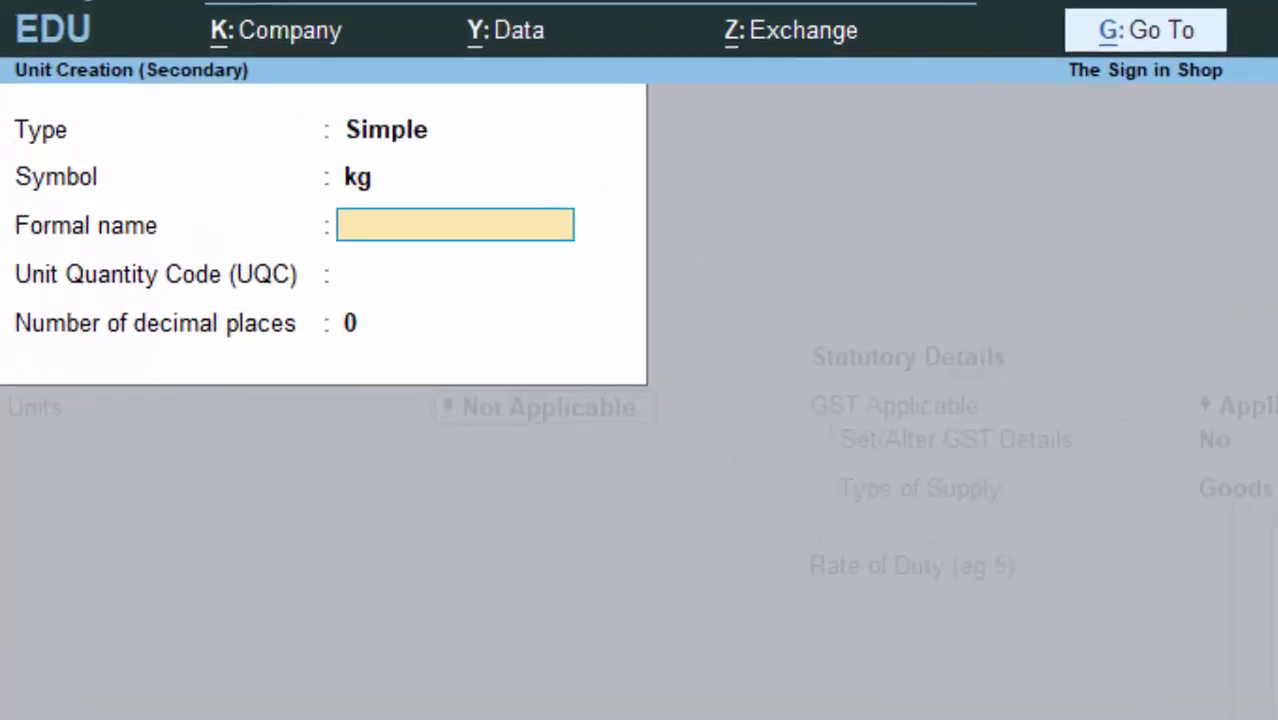
type("K")
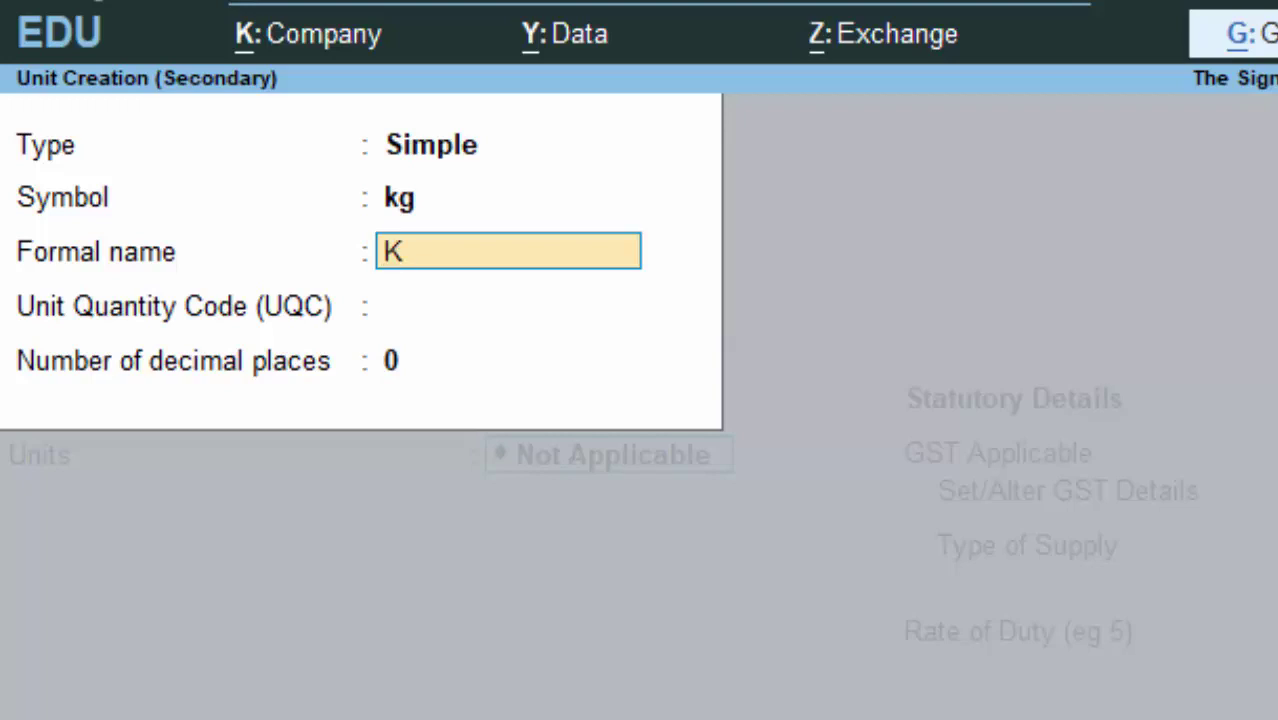
type("ilogra")
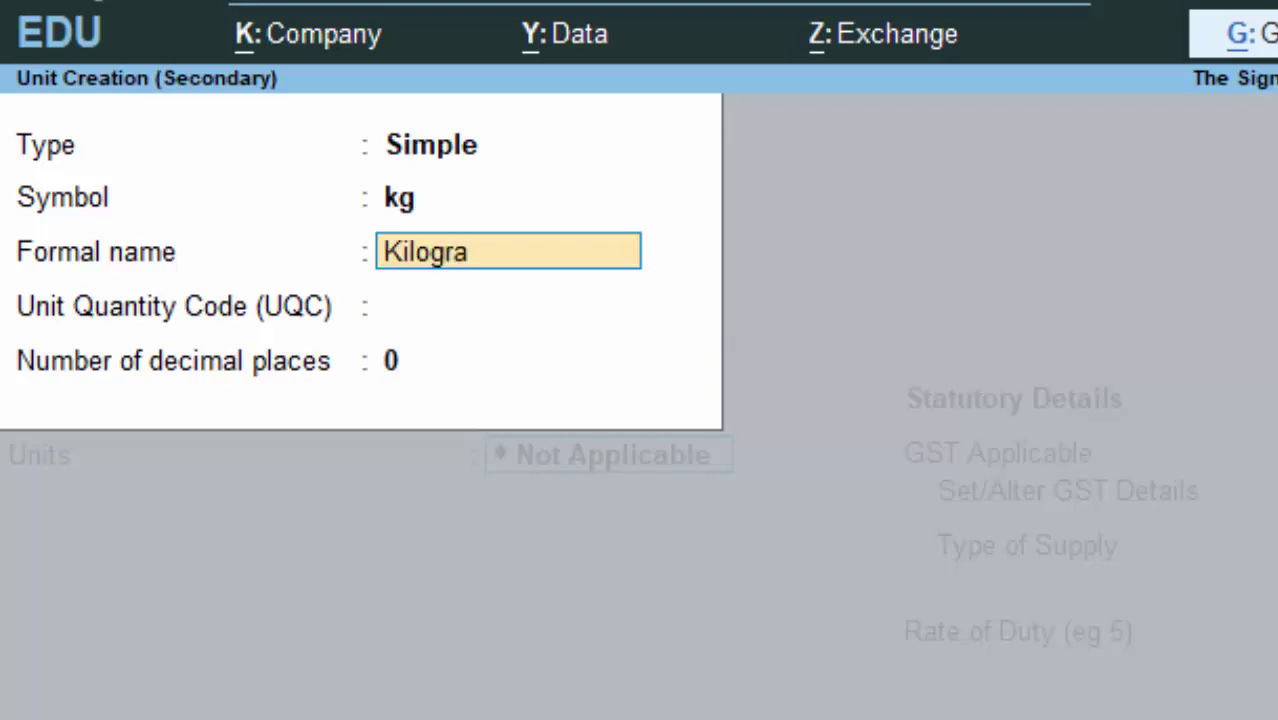
type("m")
key("Return")
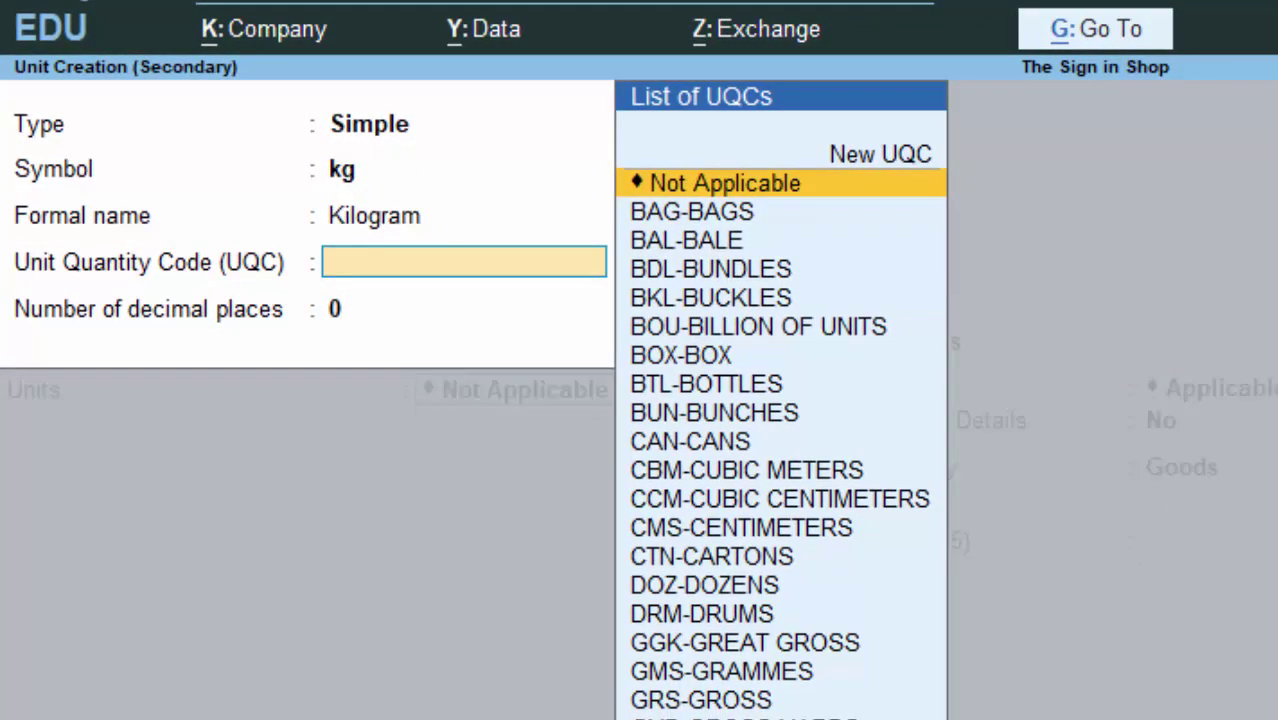
type("kg")
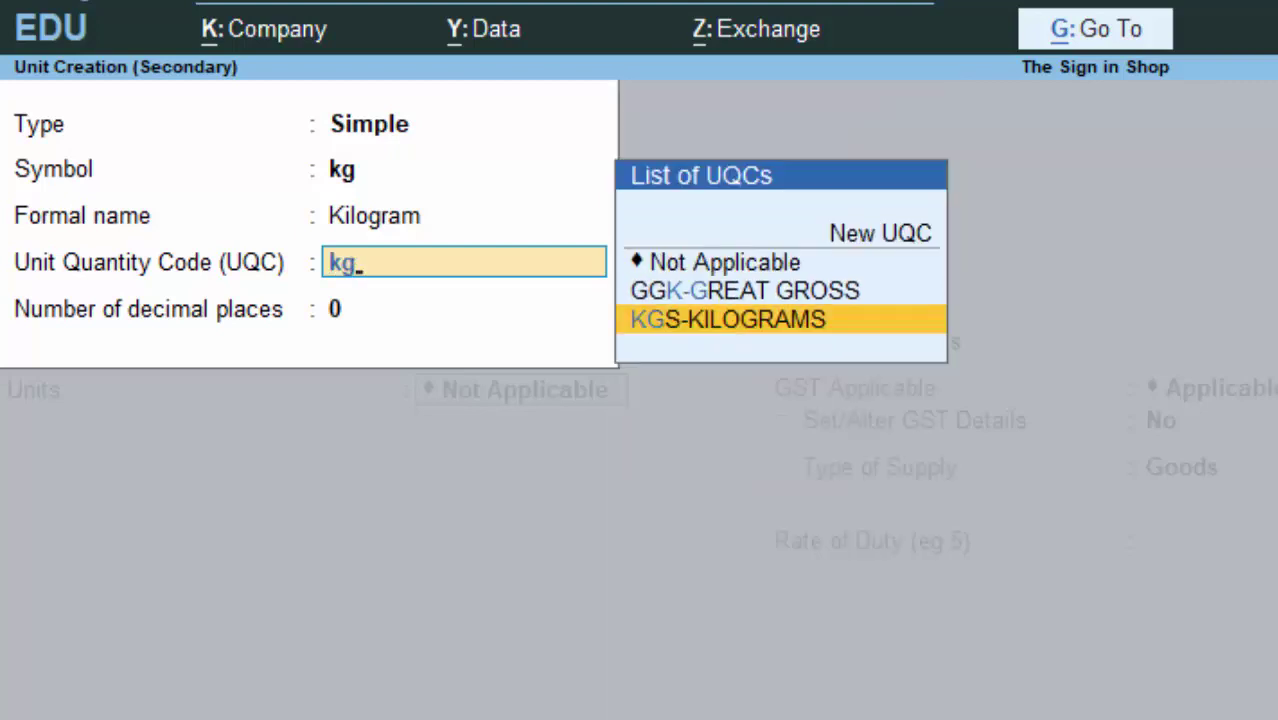
key("Return")
type("3")
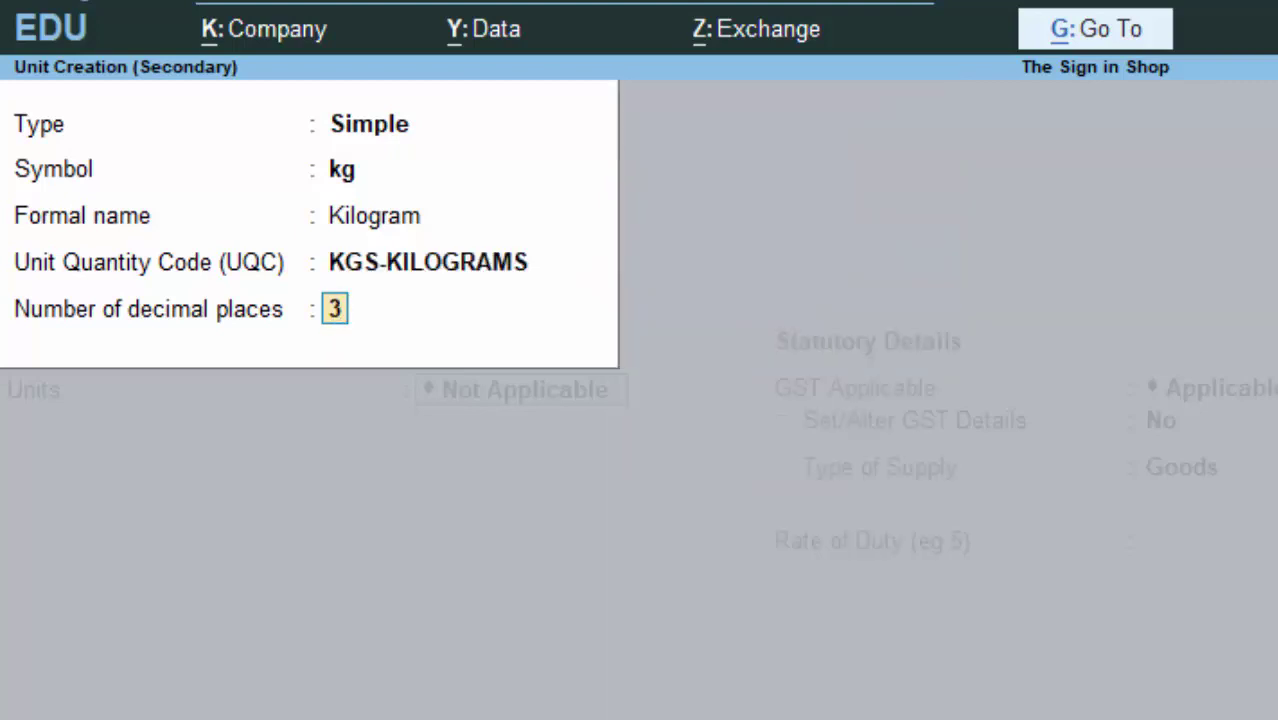
key("Return")
- Save the Rice stock item with the kg unit and default statutory details, adding it to the purchase voucher
key("Return")
key("Return")
key("Return")
key("Return")
key("Return")
key("Return")
key("Return")
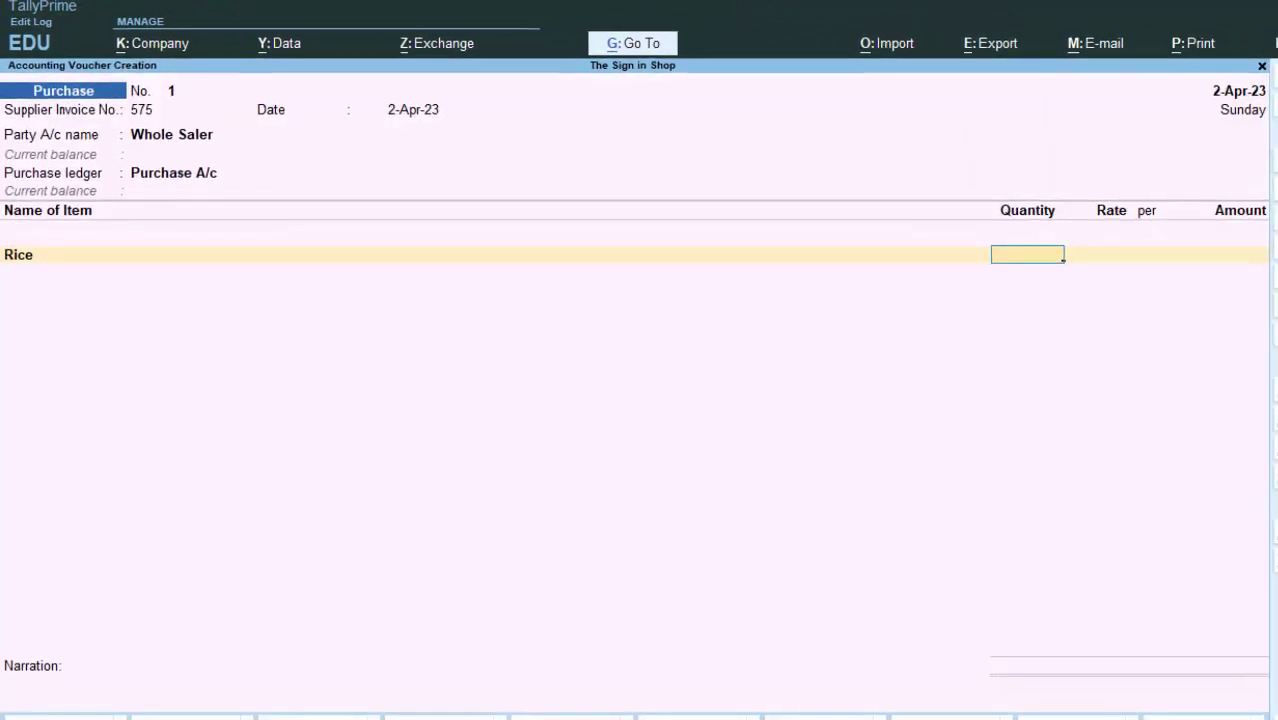
- Enter a quantity of 60 kg at a rate of 40 per kg for Rice and finish the item list
type("60")
key("Return")
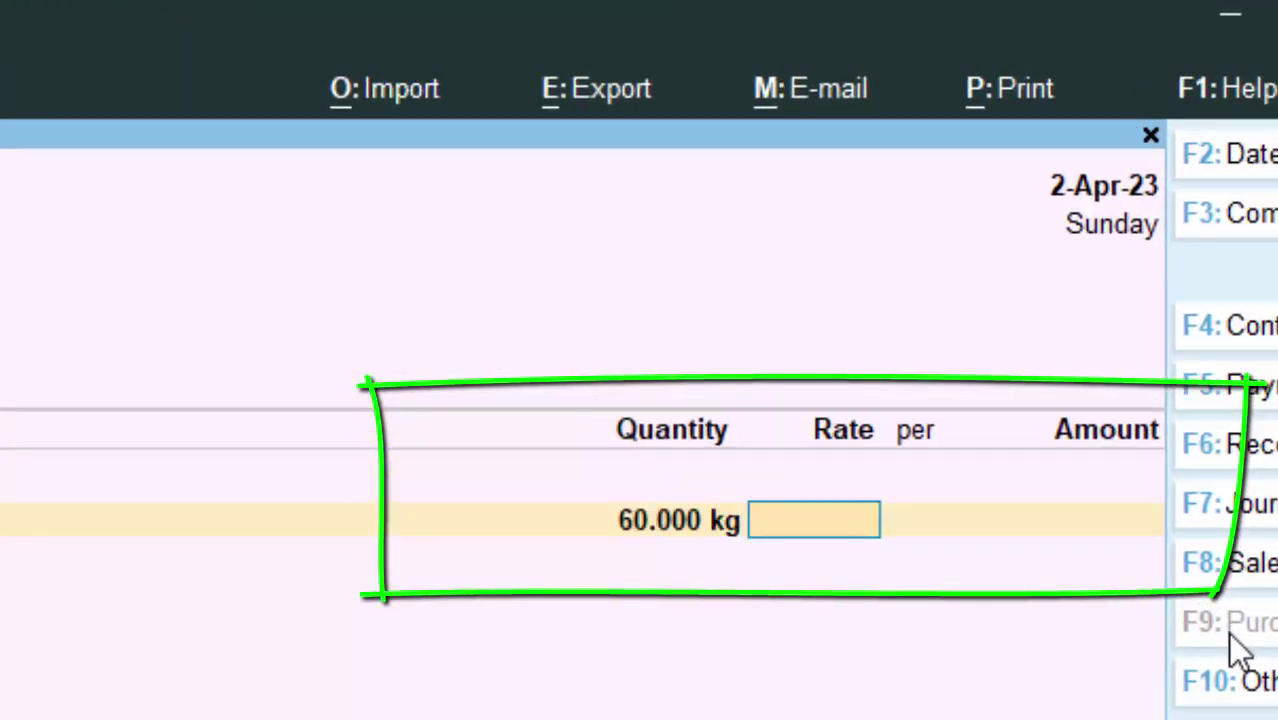
type("7")
key("BackSpace")
type("40")
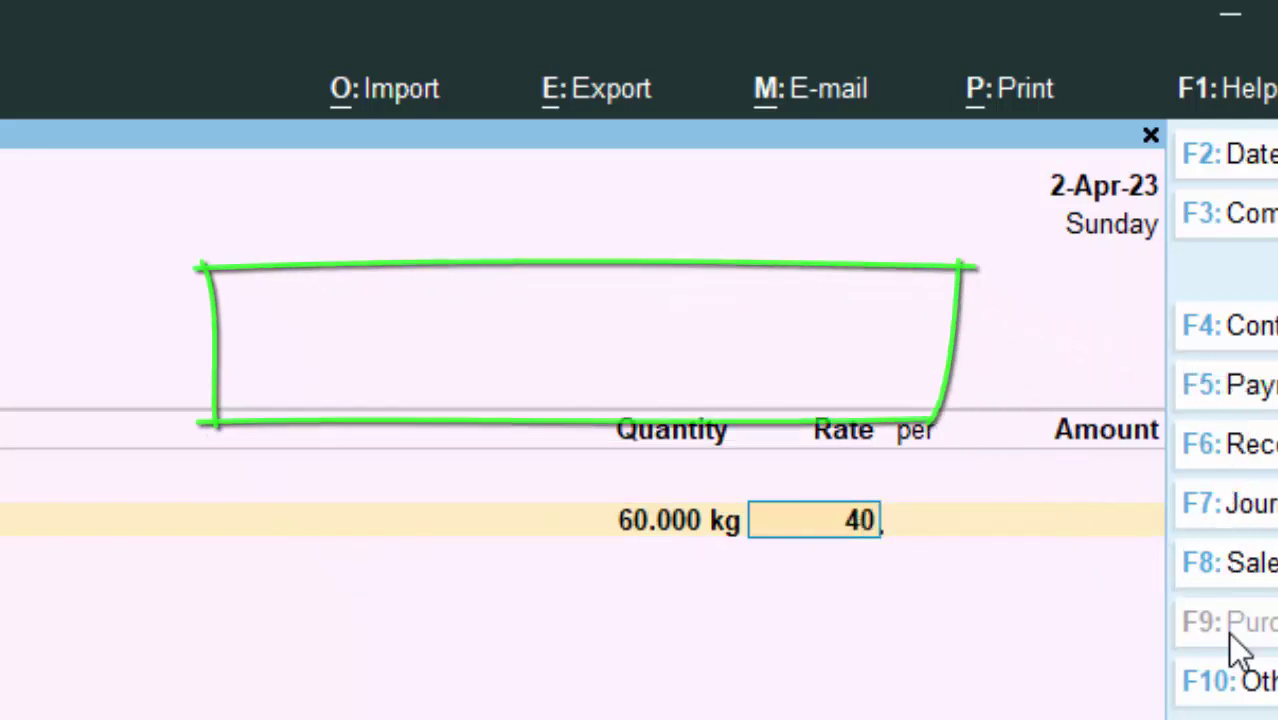
key("Return")
key("Return")
key("Return")
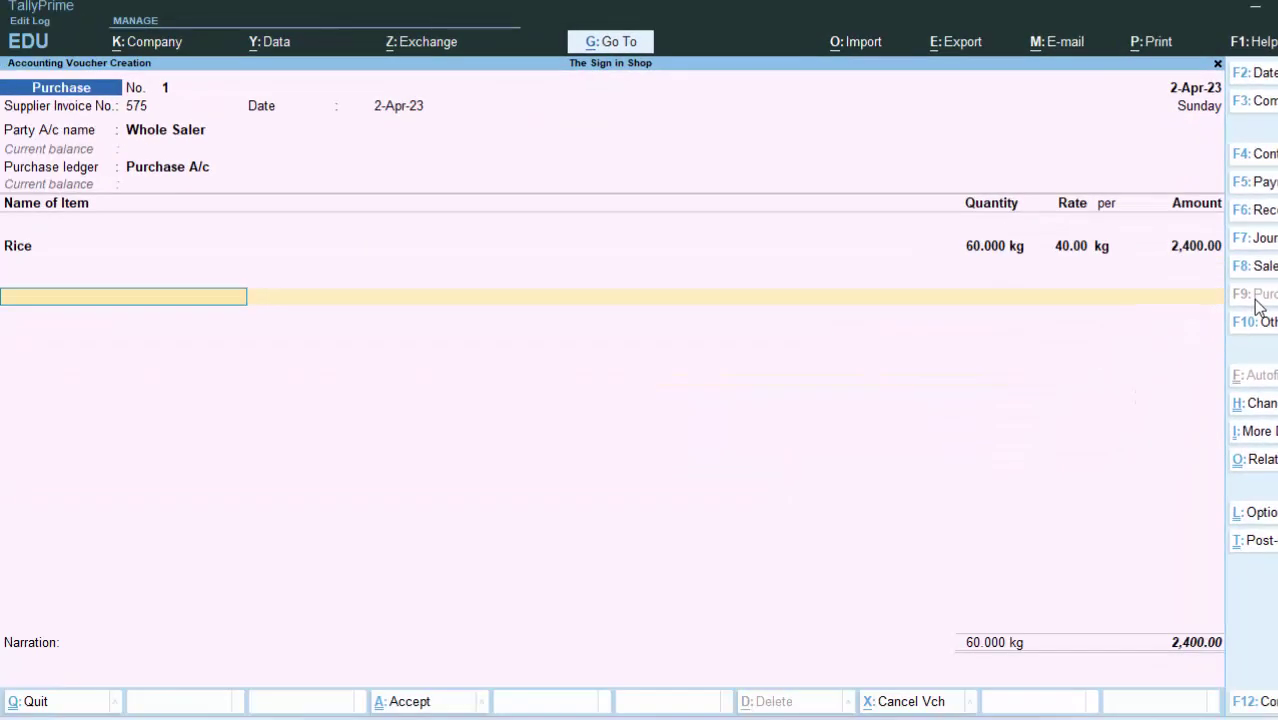
- Start a new ledger named Cgst from the purchase voucher and place it under the Duties & Taxes group
key("alt+c")
type("Cgs")
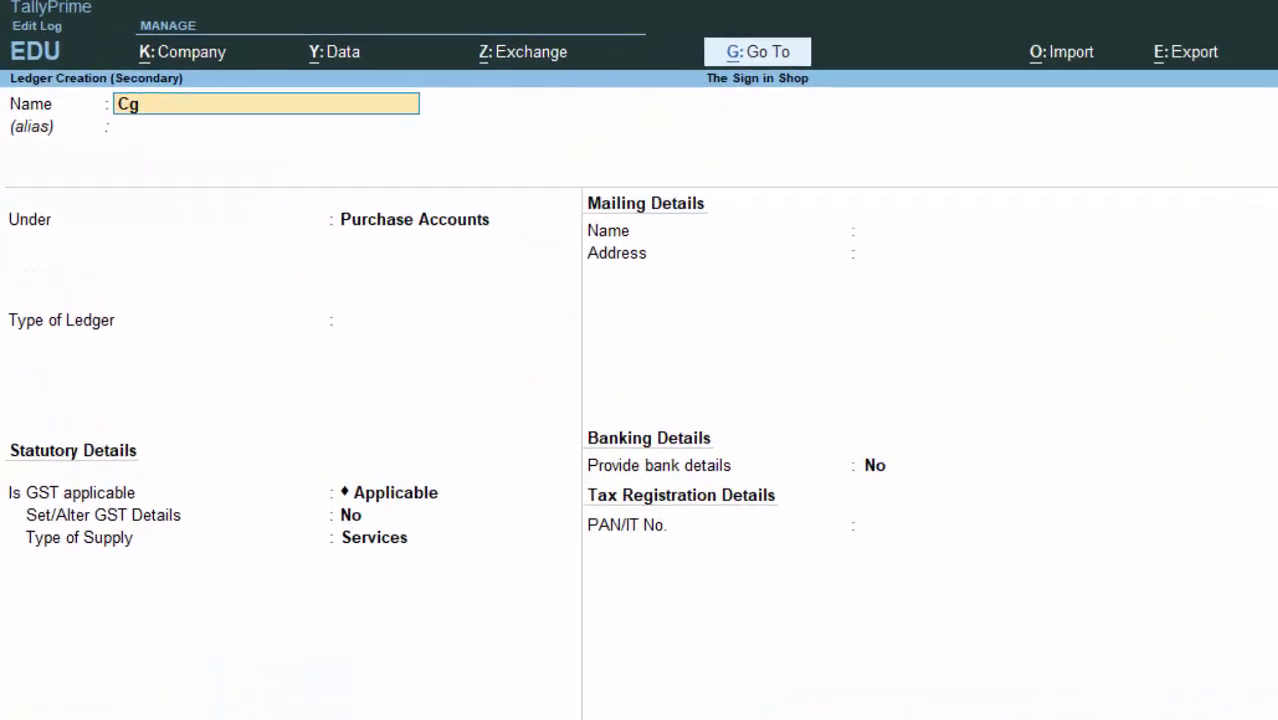
type("t")
key("Return")
key("Return")
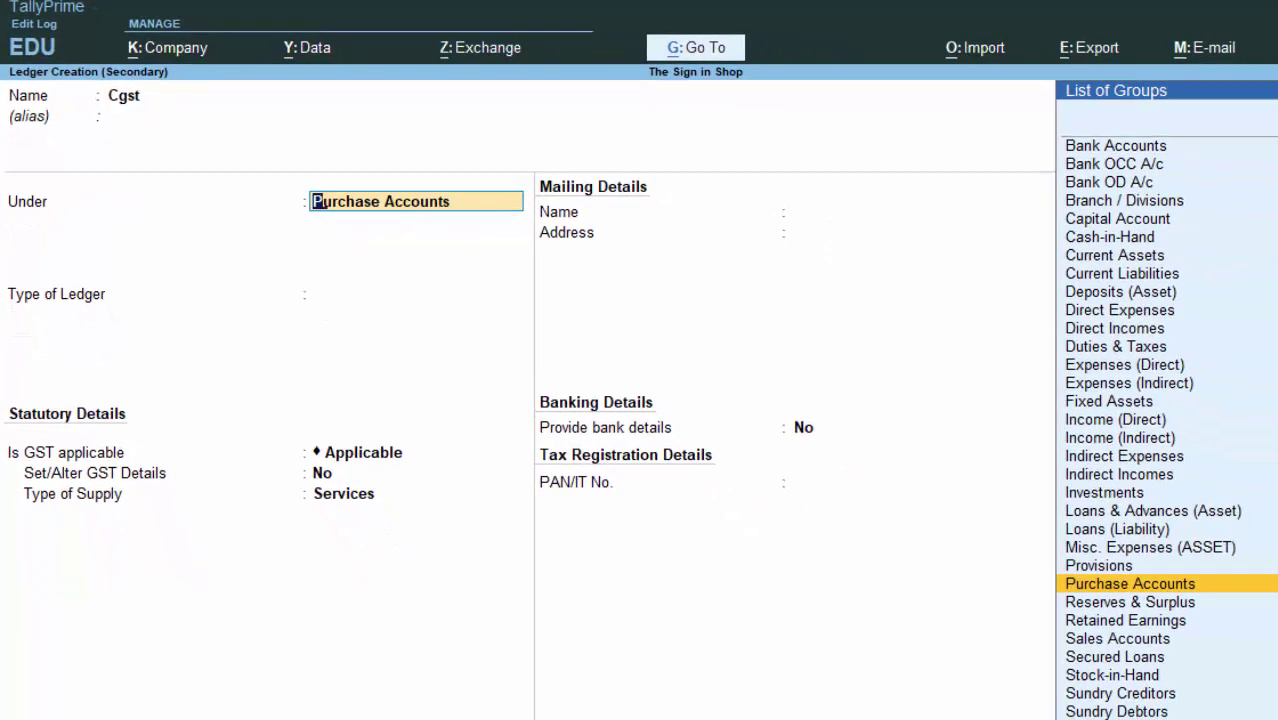
type("D")
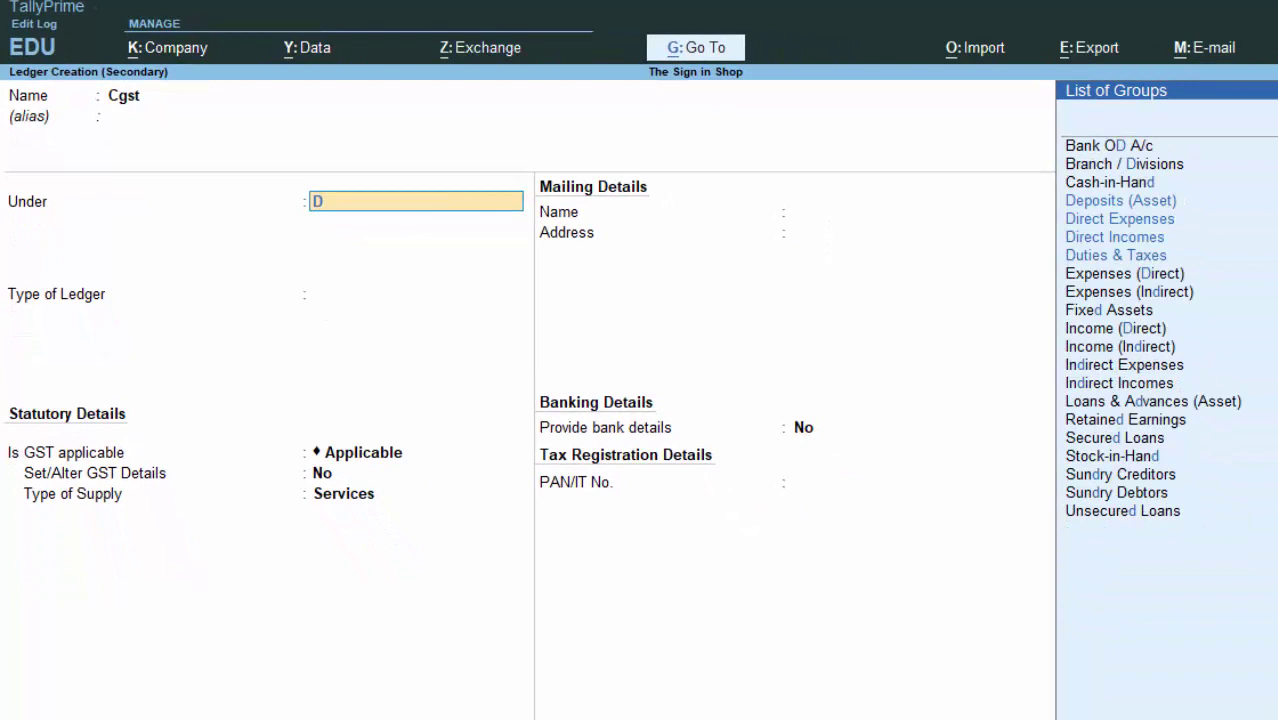
key("Down")
key("Down")
key("Down")
key("Down")
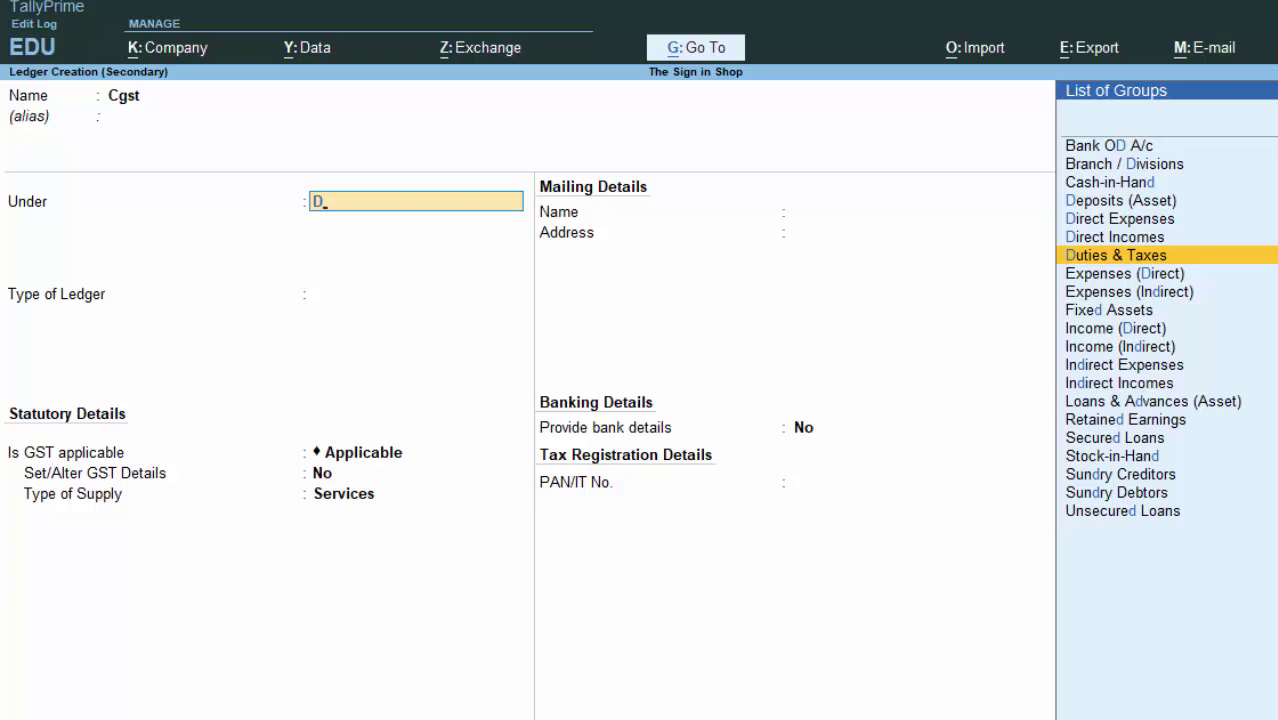
key("Return")
- Set Cgst to duty type GST, tax type Central Tax and Normal Rounding, then save it and apply it to the voucher
key("Up")
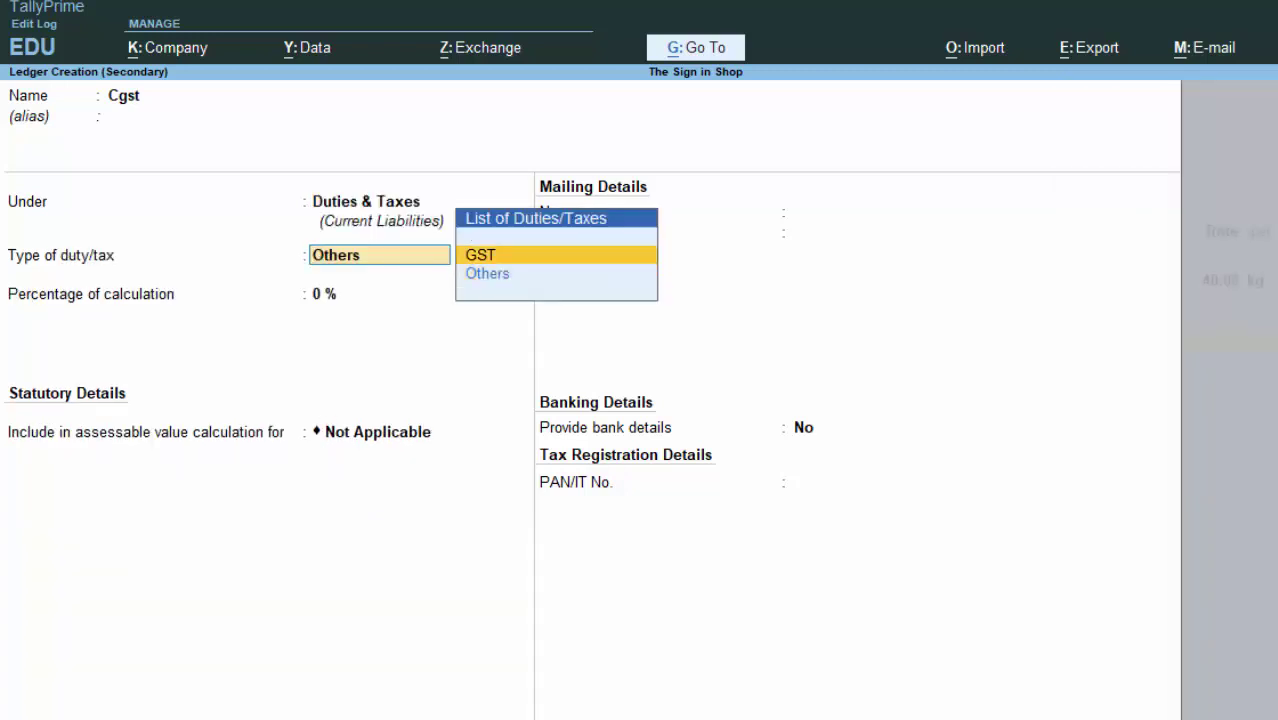
key("Return")
key("Return")
key("Return")
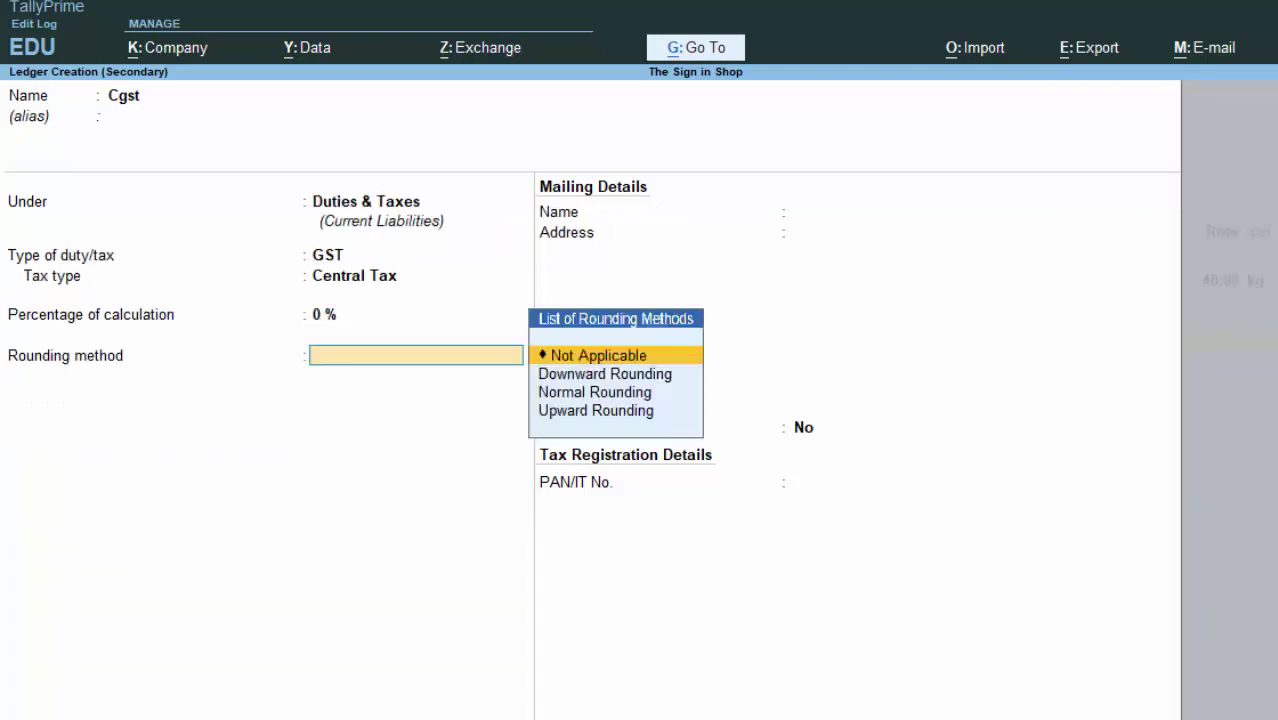
key("Down")
key("Down")
key("Return")
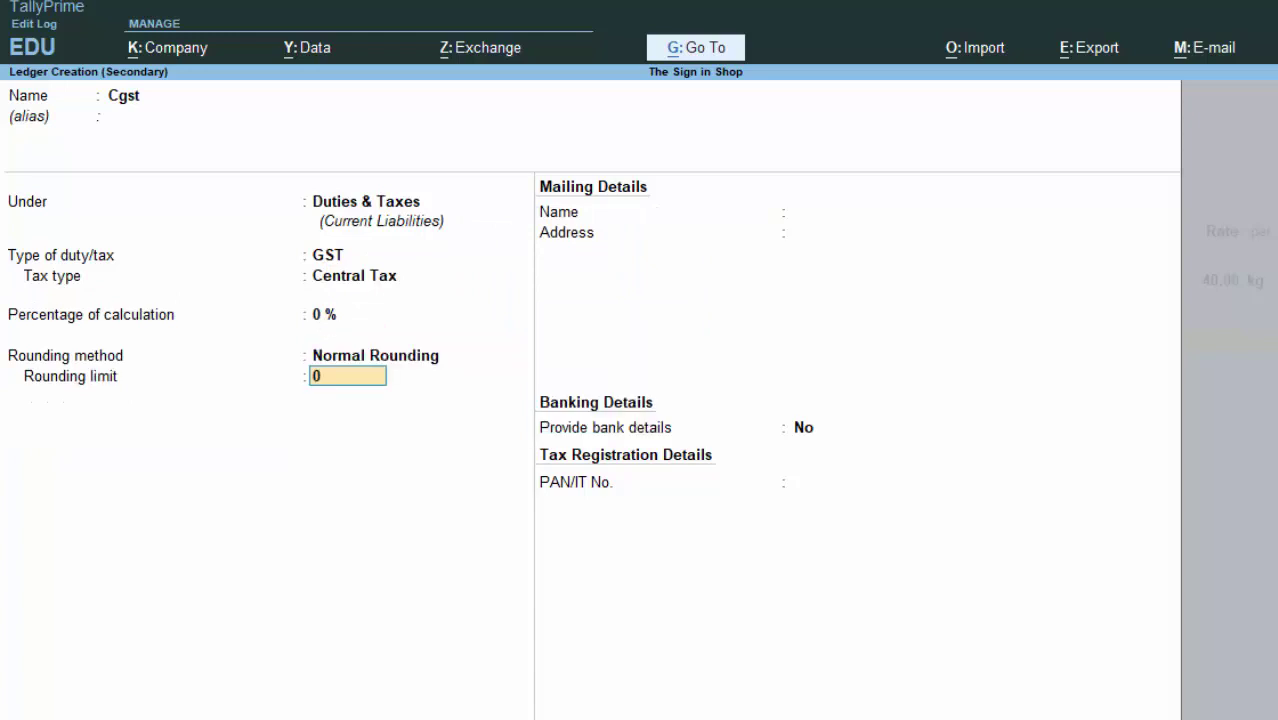
key("Return")
key("Return")
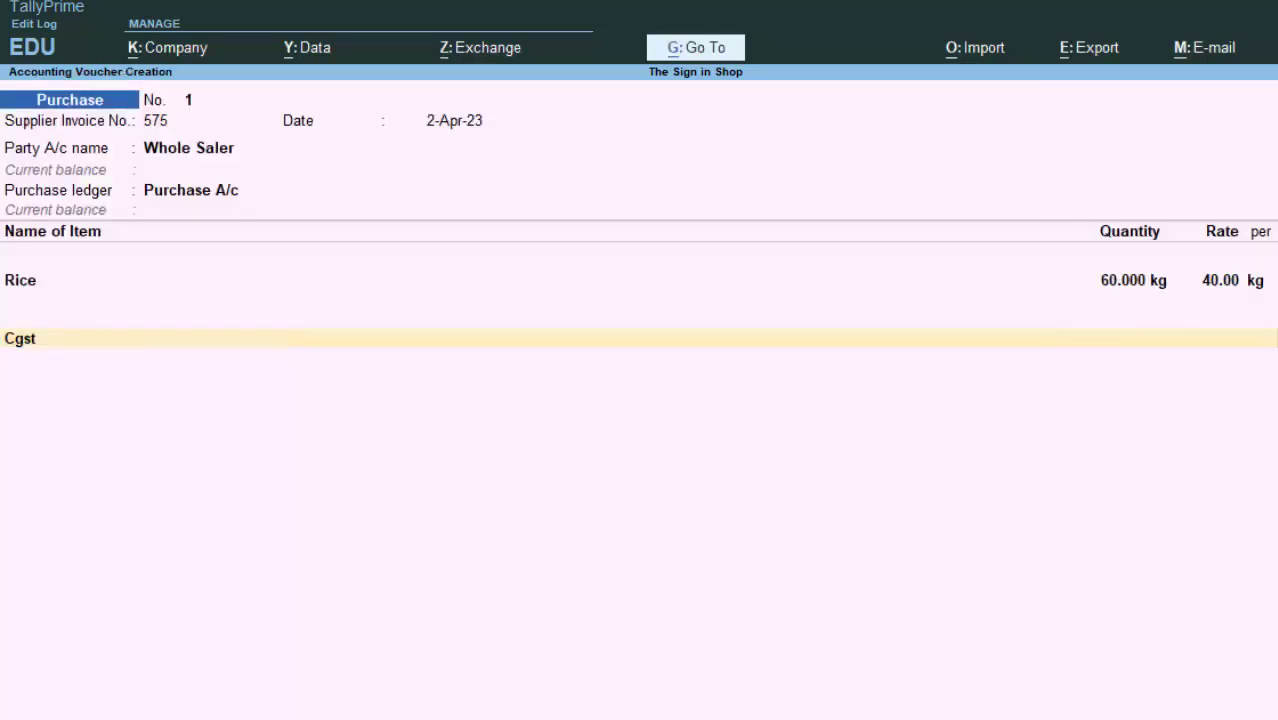
key("Return")
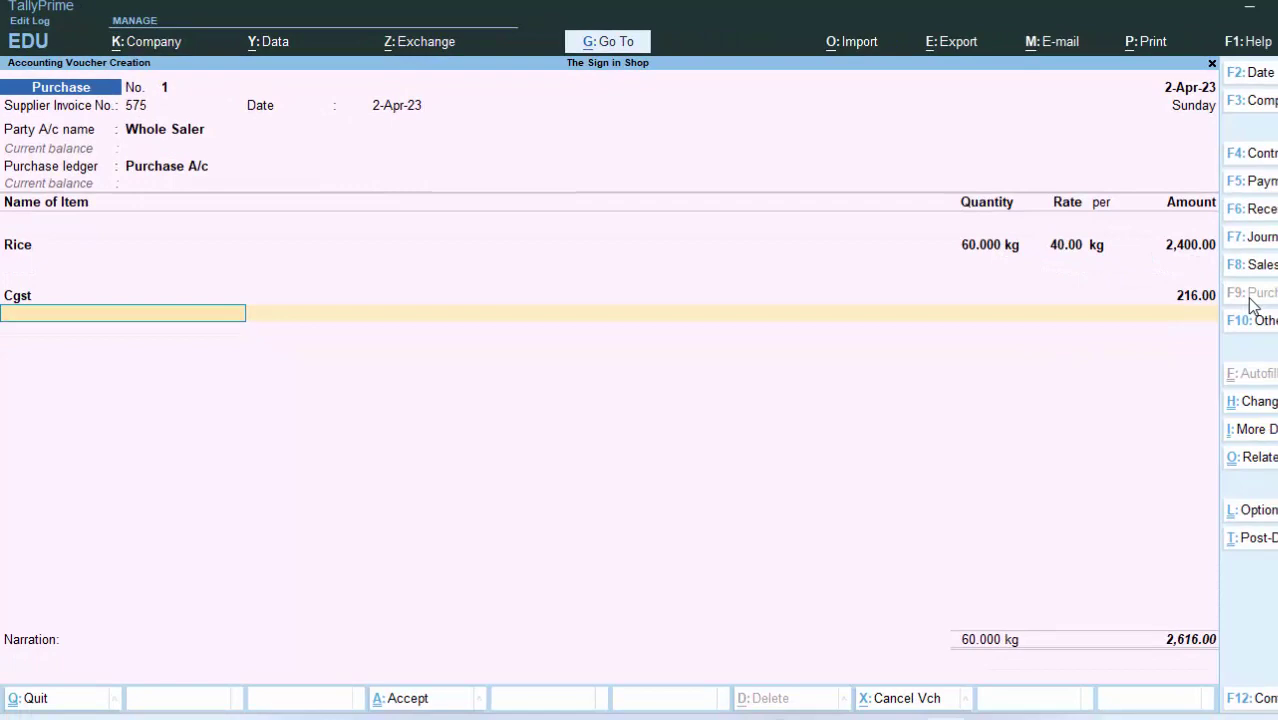
- Start another ledger named Sgst from the voucher's next line, keeping it under the Duties & Taxes group
key("alt+c")
type("Sgs")
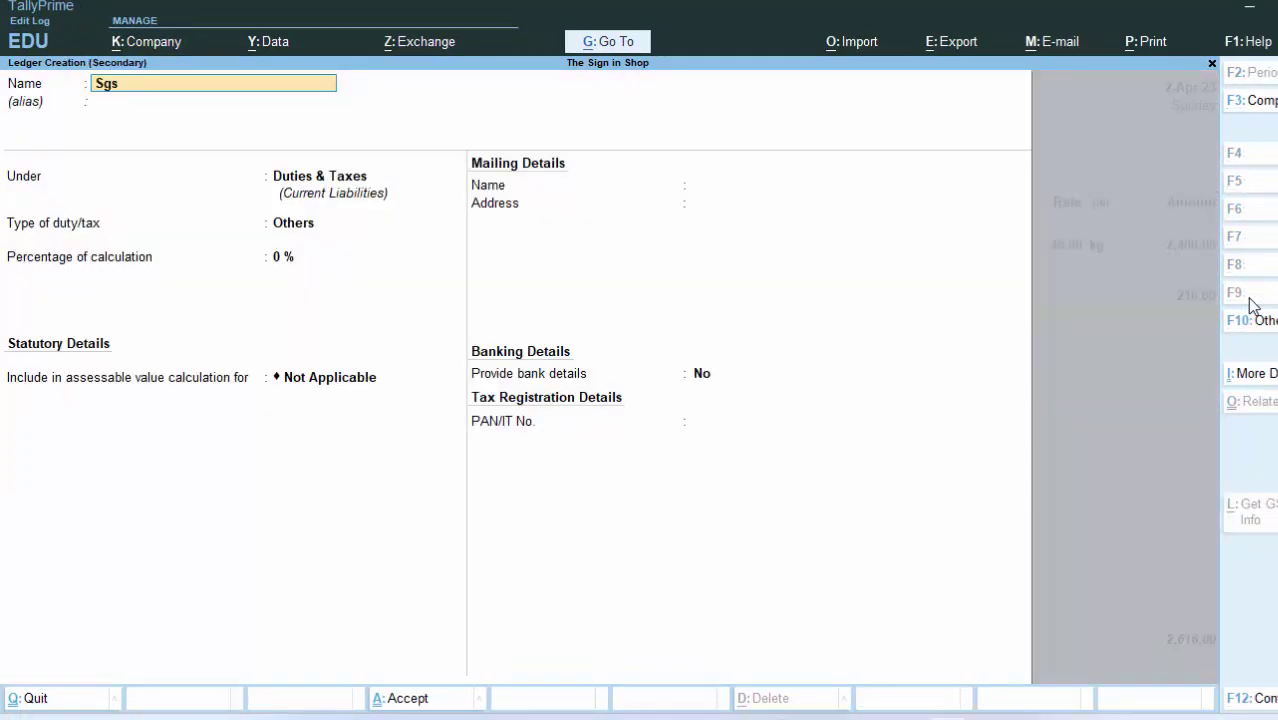
type("t")
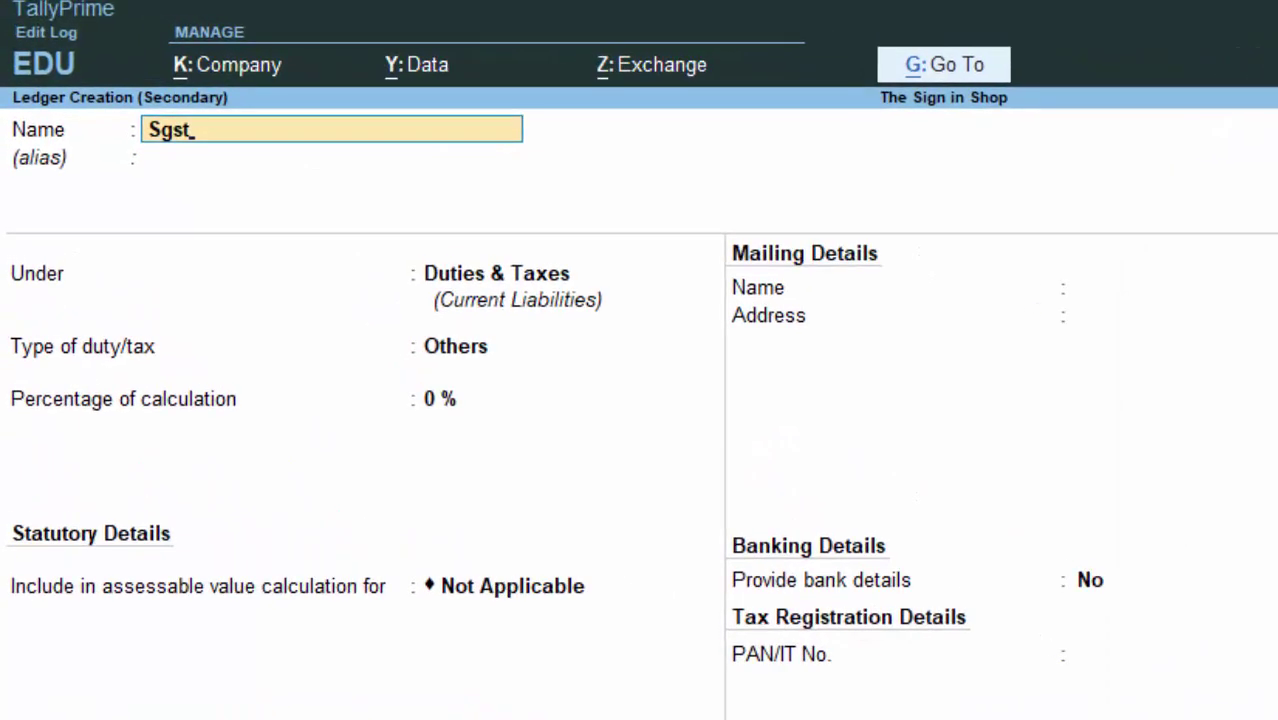
key("Return")
key("Return")
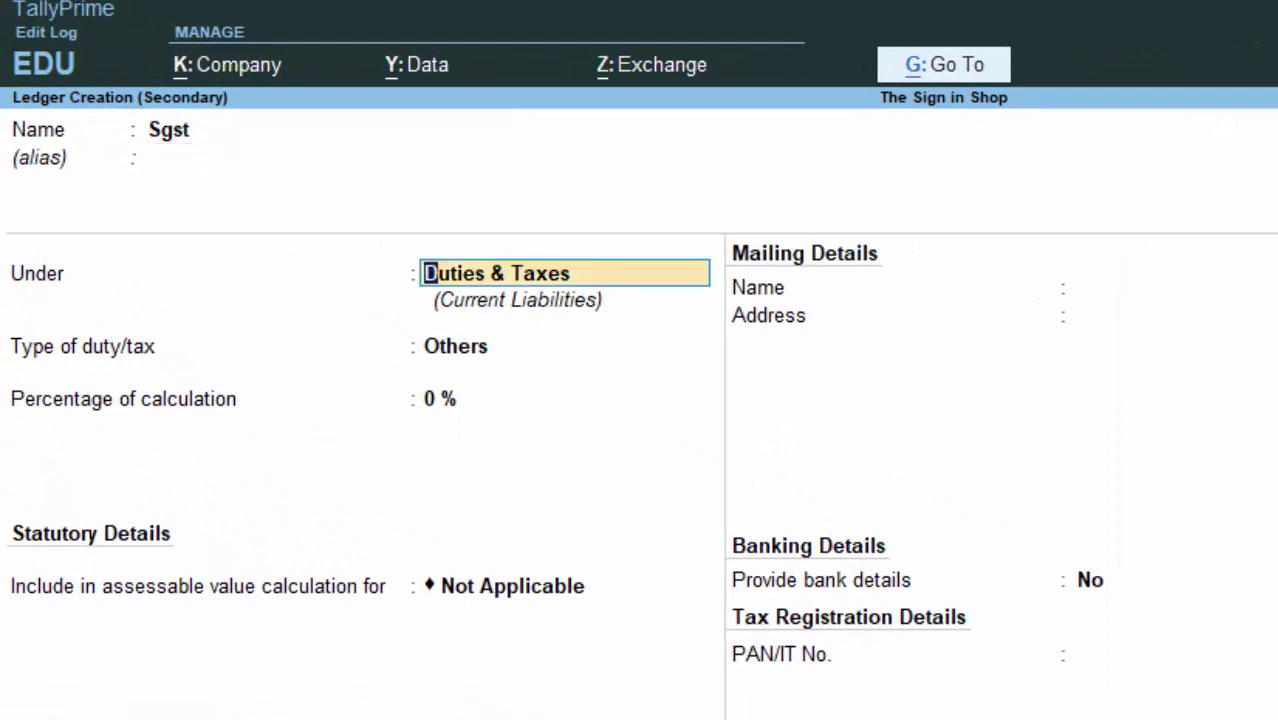
key("Return")
- Set the Sgst ledger's type of duty to GST and its tax type to State Tax
key("Up")
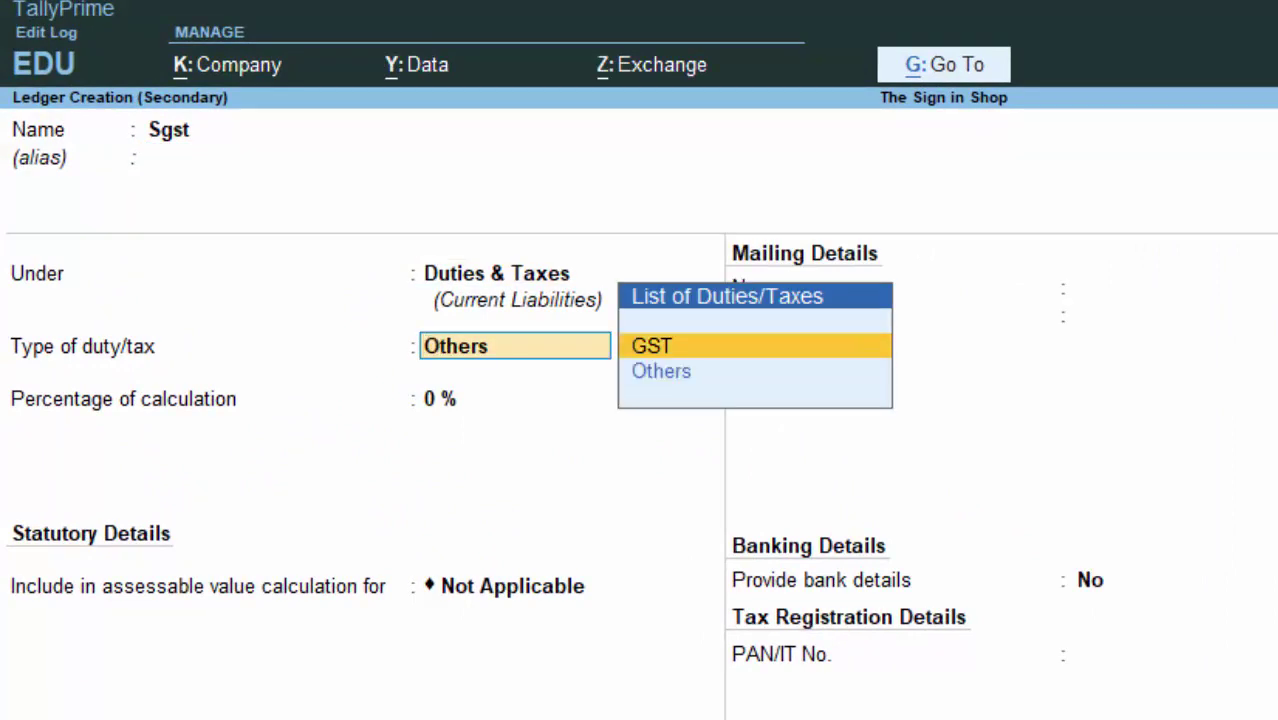
key("Return")
key("Down")
key("Down")
key("Return")
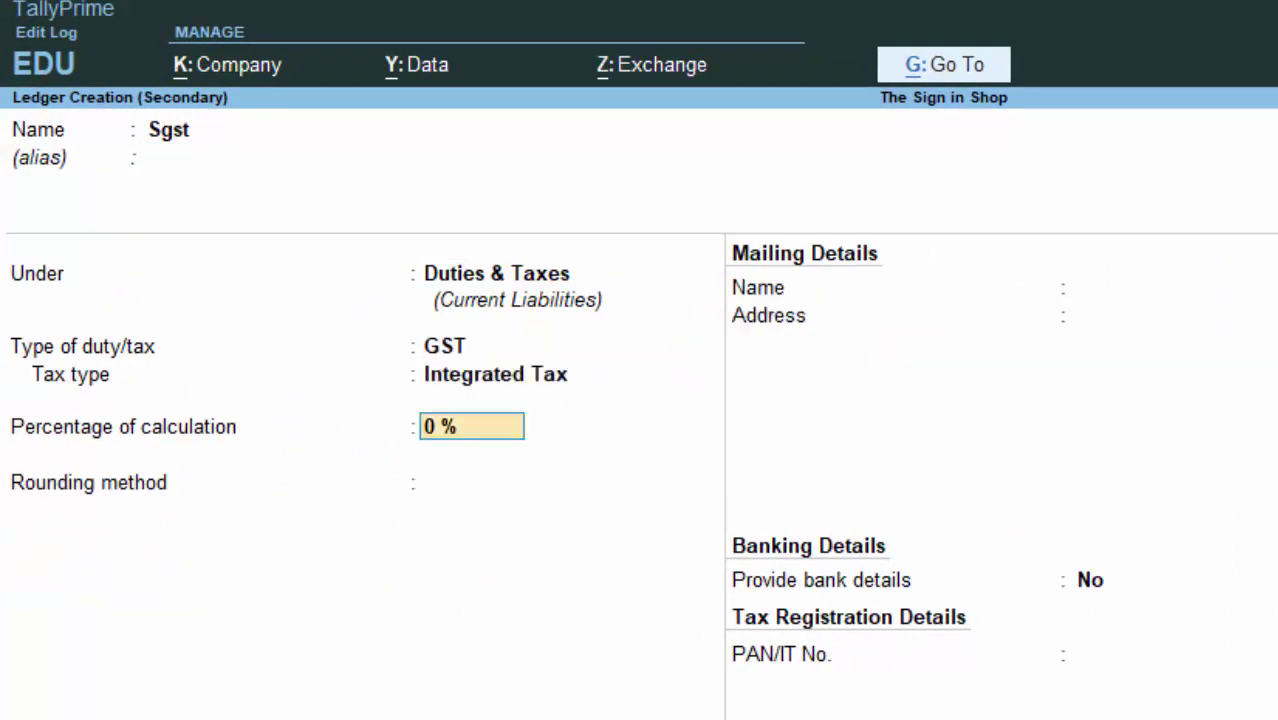
key("BackSpace")
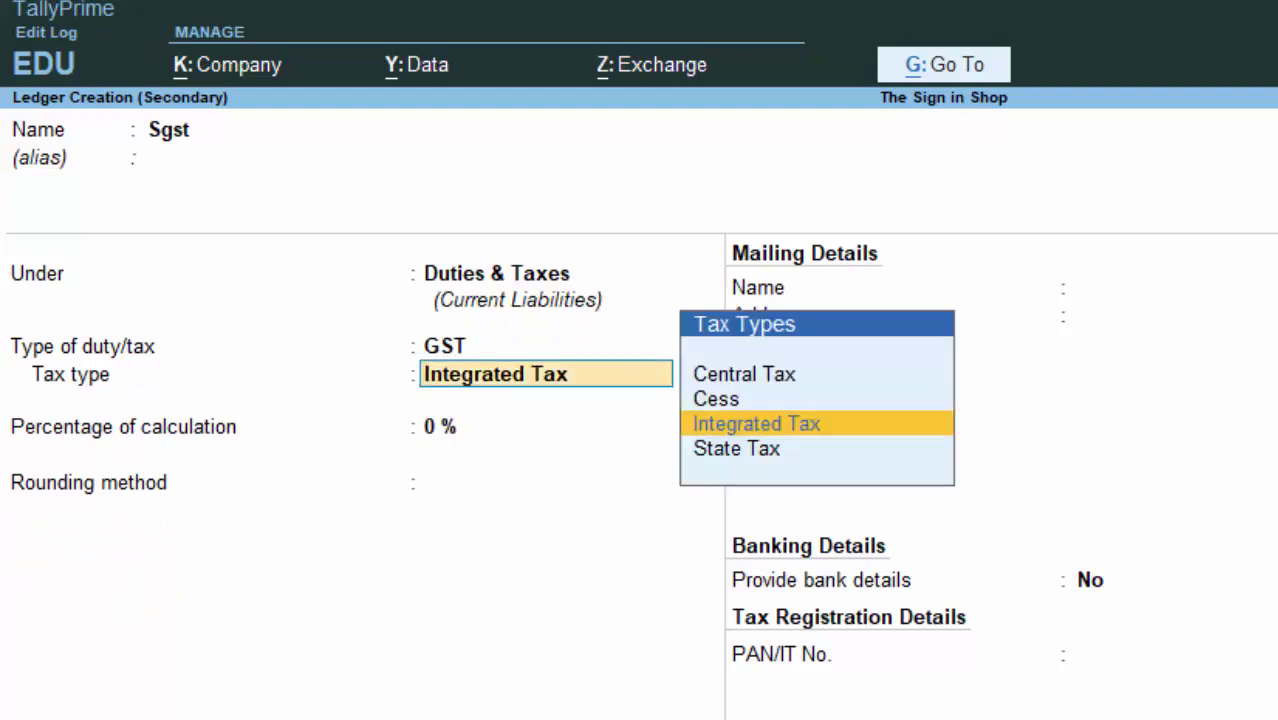
key("Down")
key("Return")
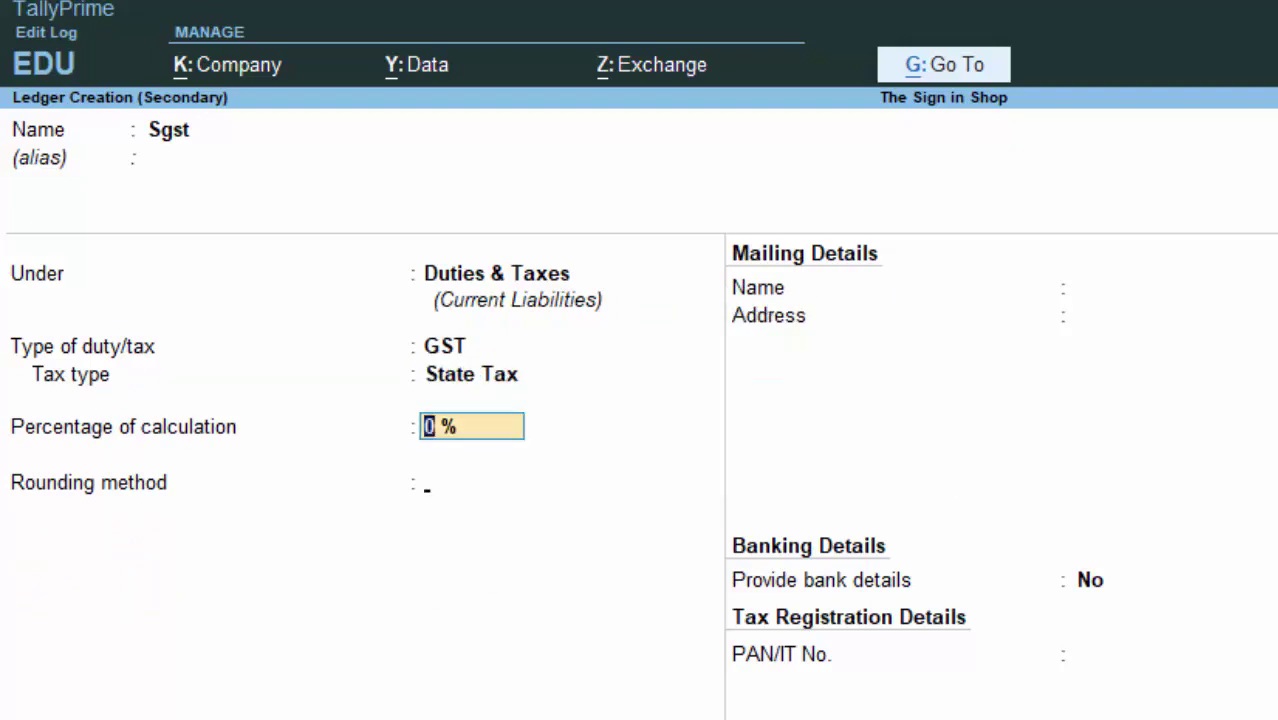
- Give the Sgst ledger Normal Rounding at 0 % calculation without bank details, then save it into the purchase voucher
key("Return")
key("Down")
key("Down")
key("Return")
key("Return")
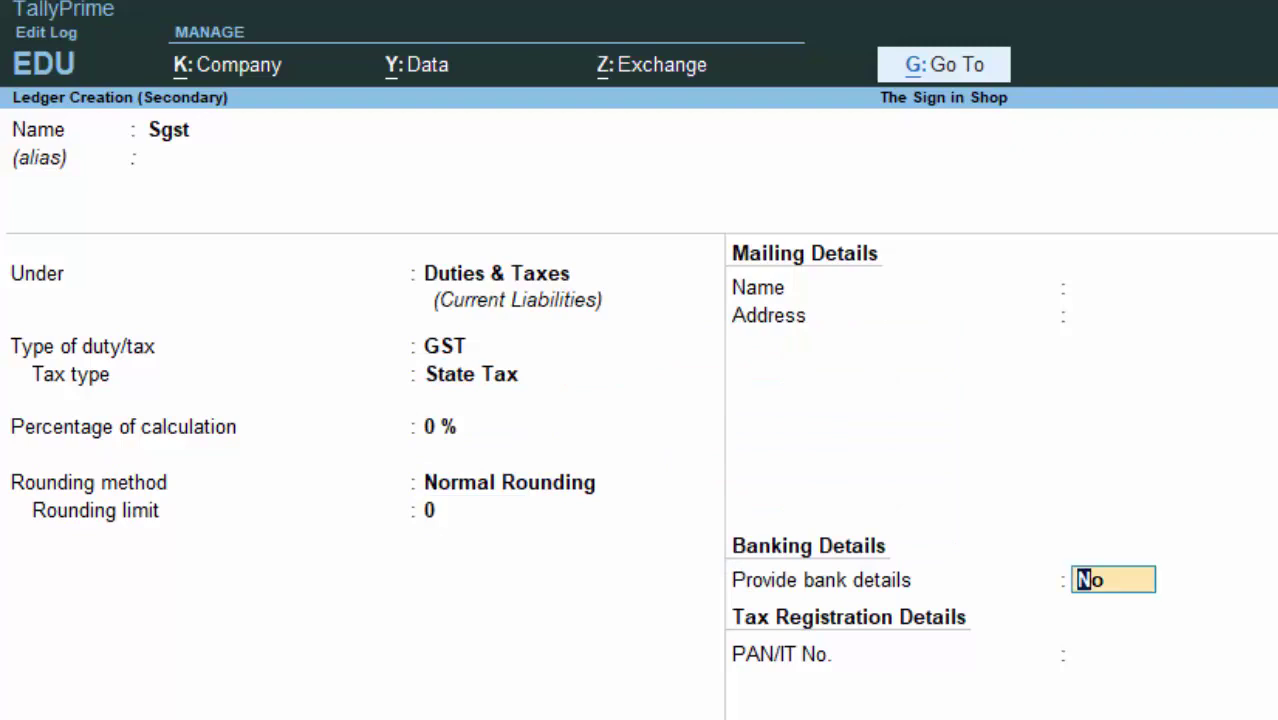
key("Return")
key("Return")
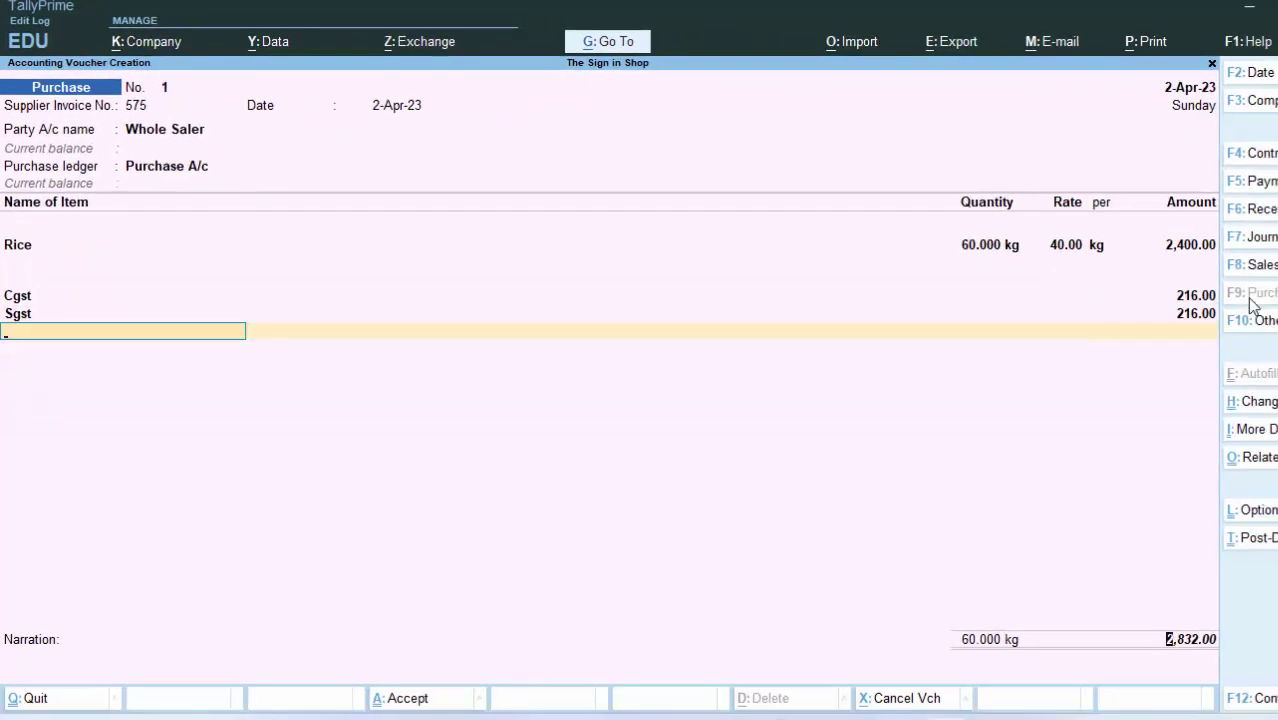
- Finish the tax lines, enter the narration "The Goods have been purchased on Credit" and save the purchase voucher
key("Return")
key("Return")
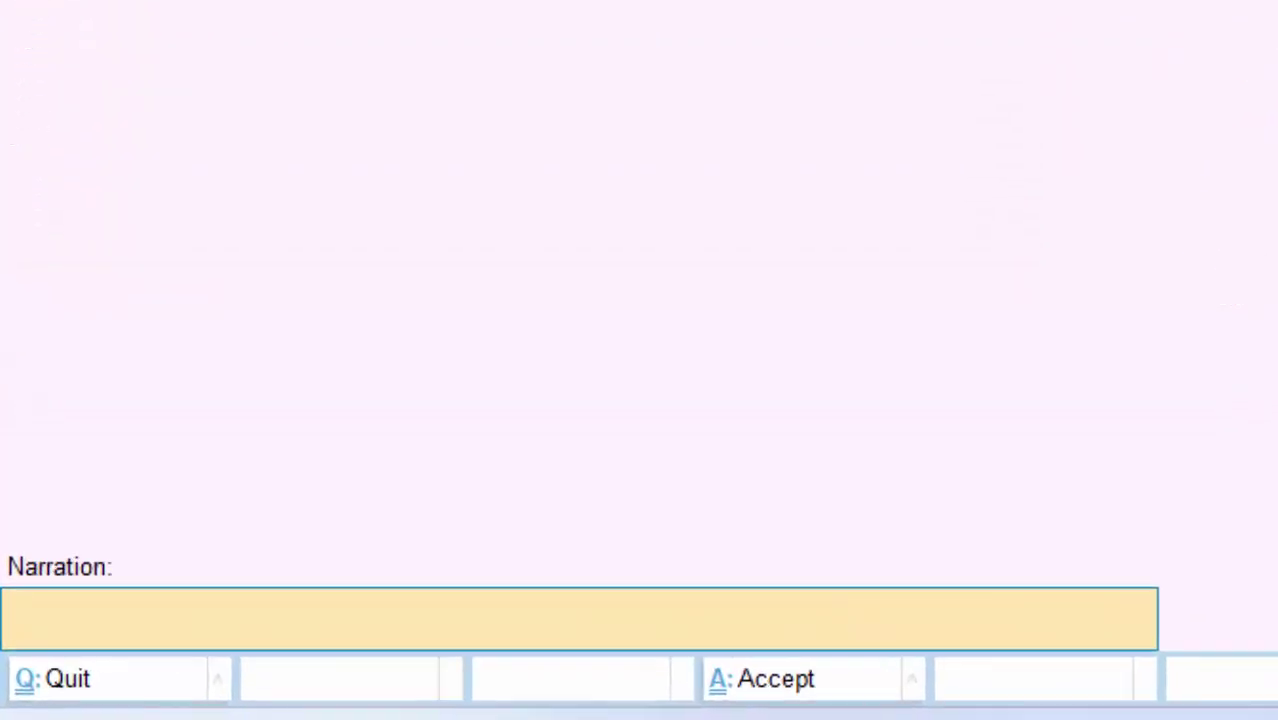
type("The Good")
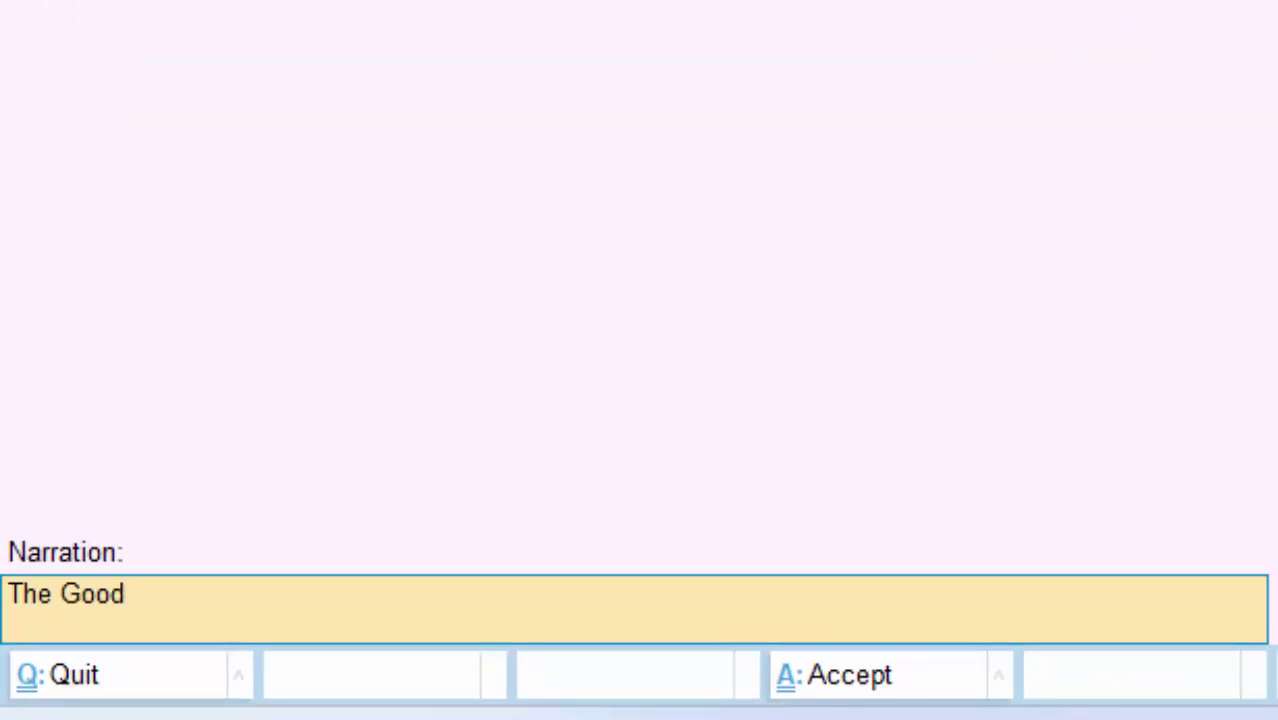
type("s have bee")
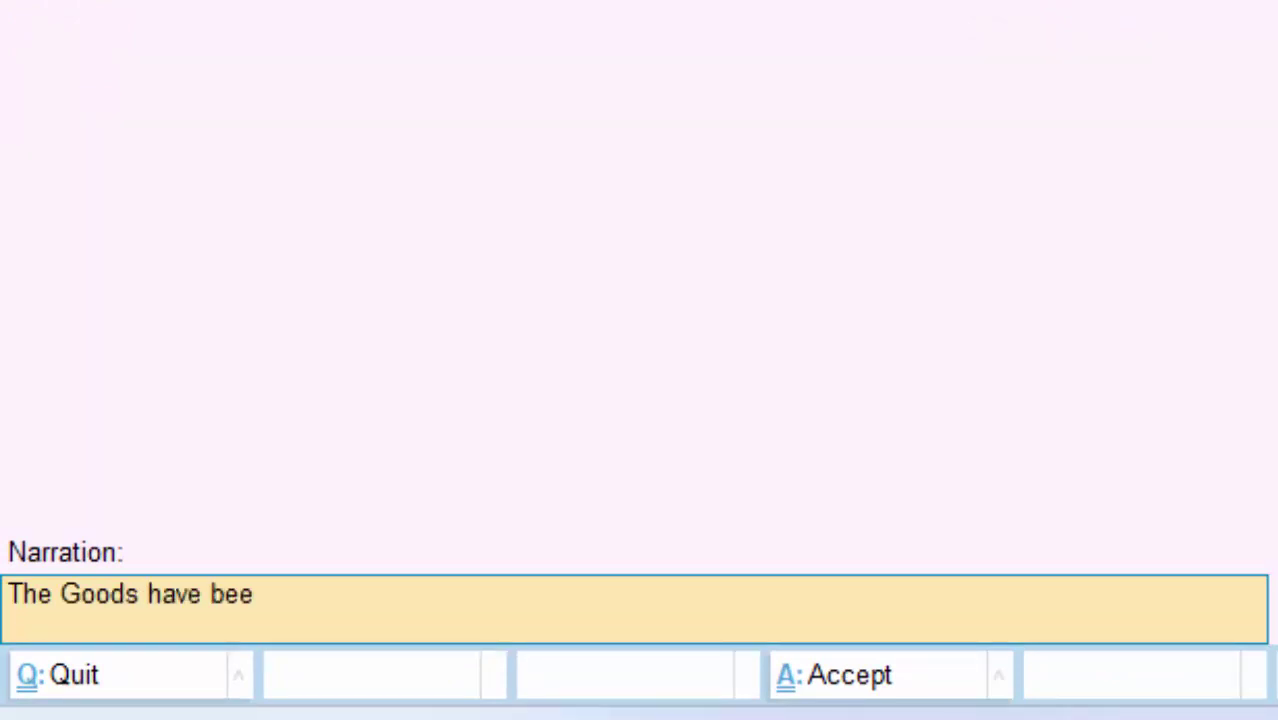
type("n purcha")
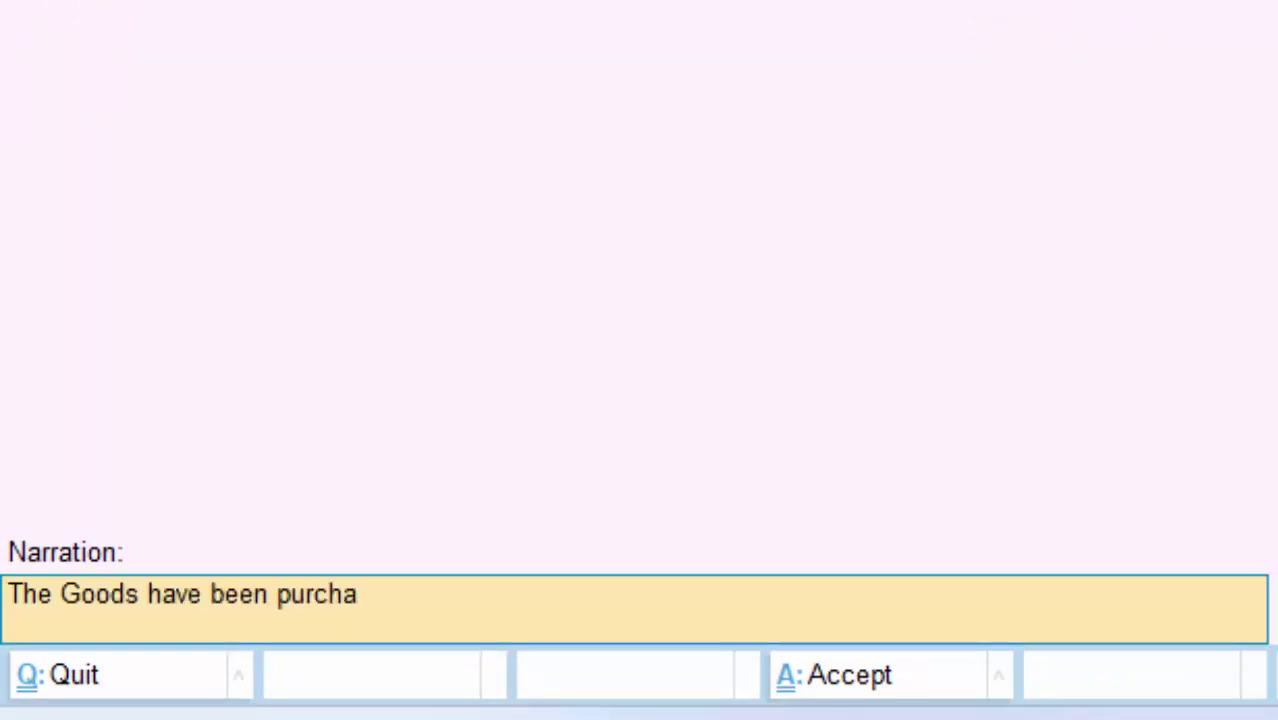
type("sed on Cre")
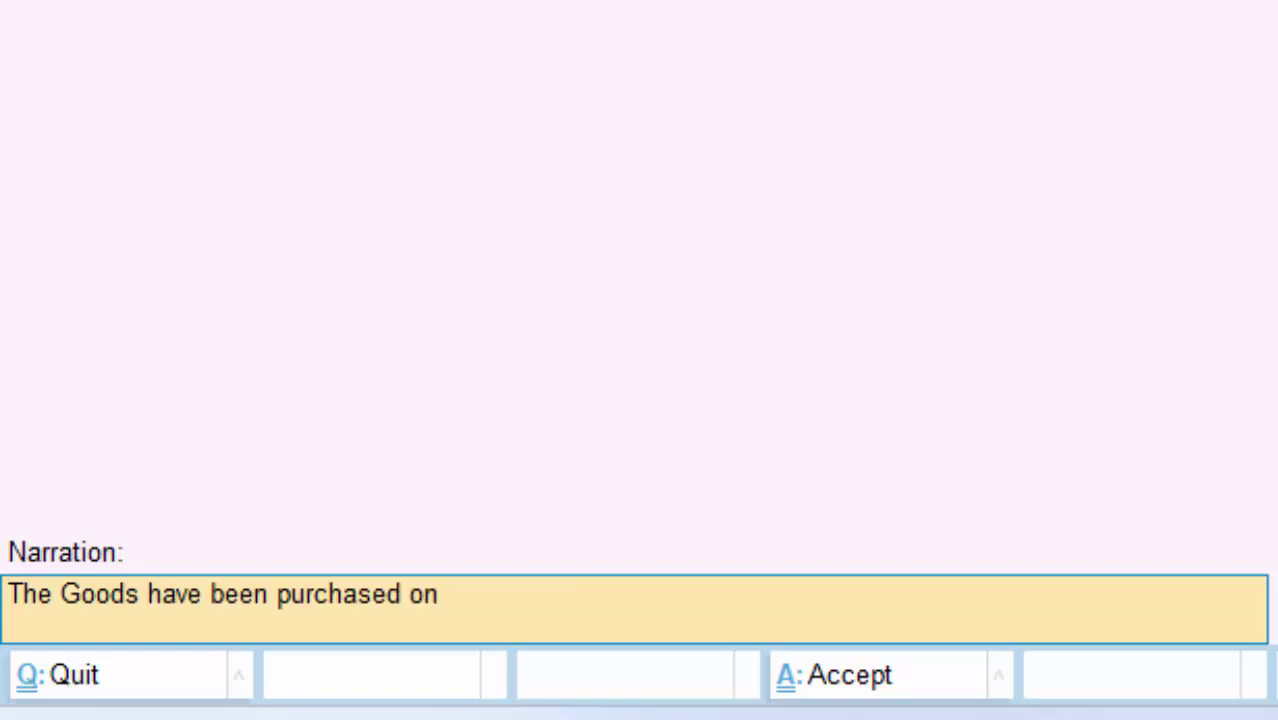
type("dit")
key("Return")
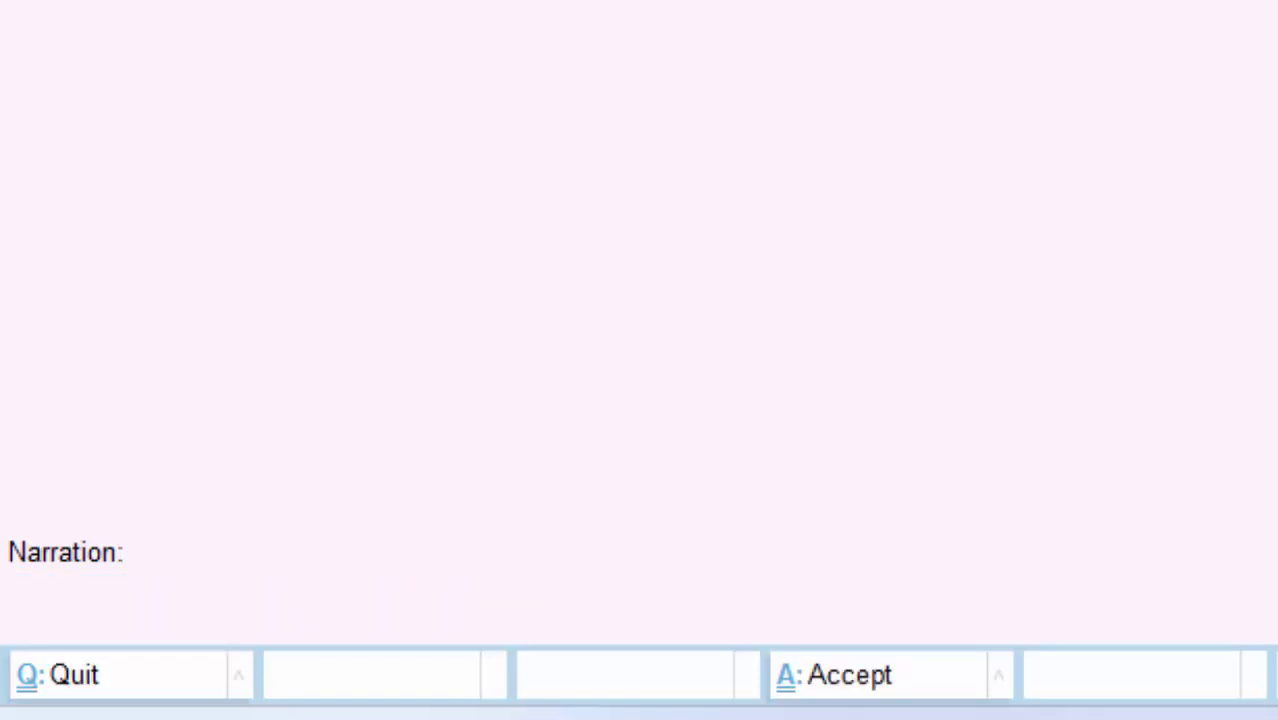
- Leave voucher creation and open the saved Whole Saler purchase voucher from the Day Book
key("Escape")
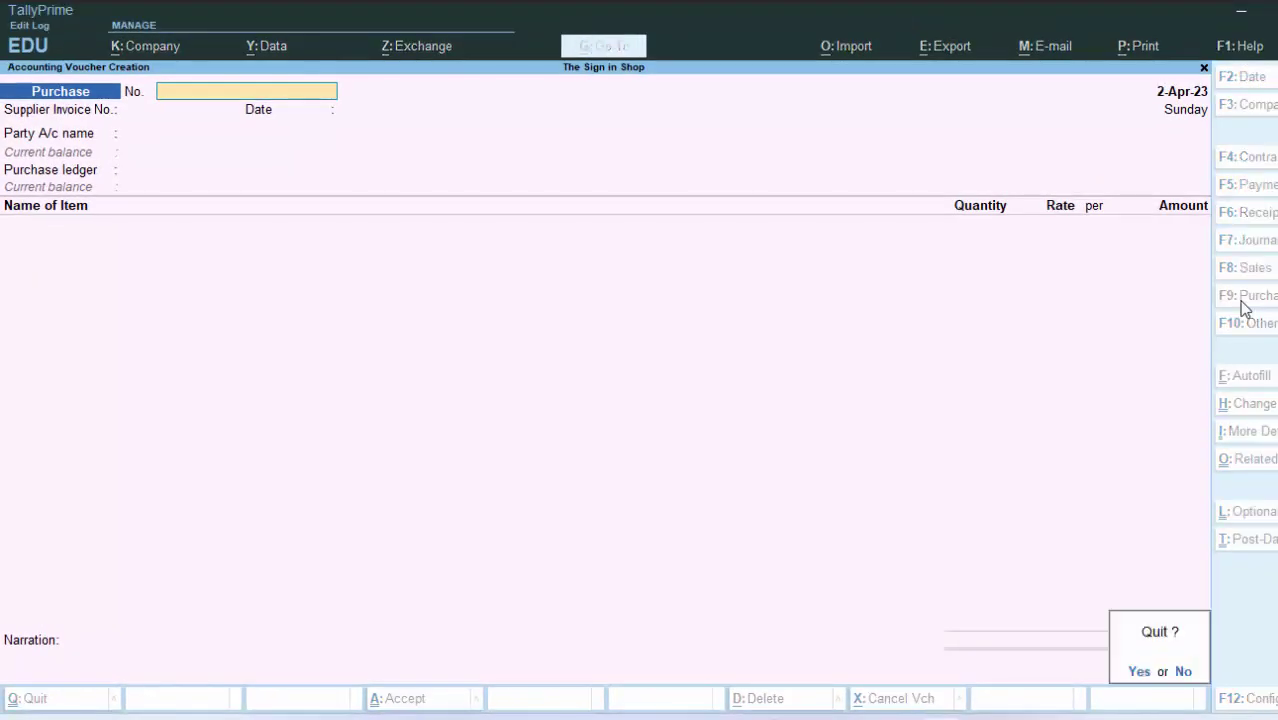
key("y")
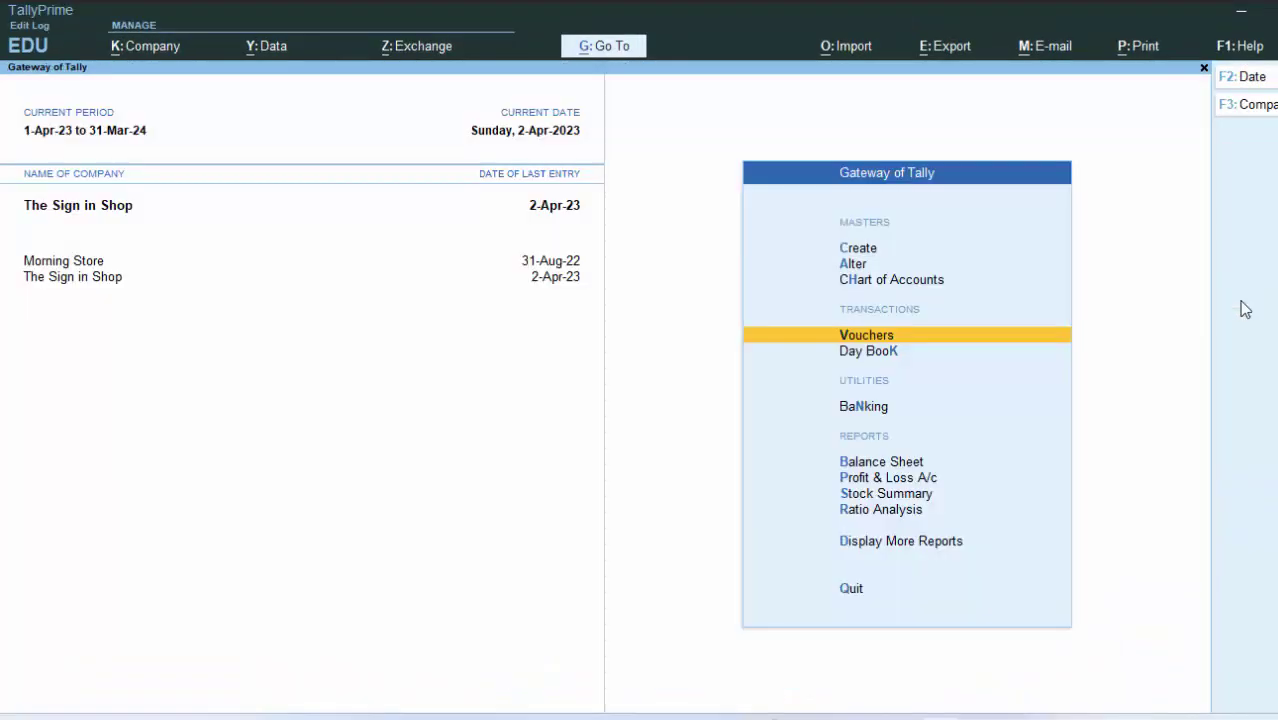
key("d")
key("d")
key("Return")
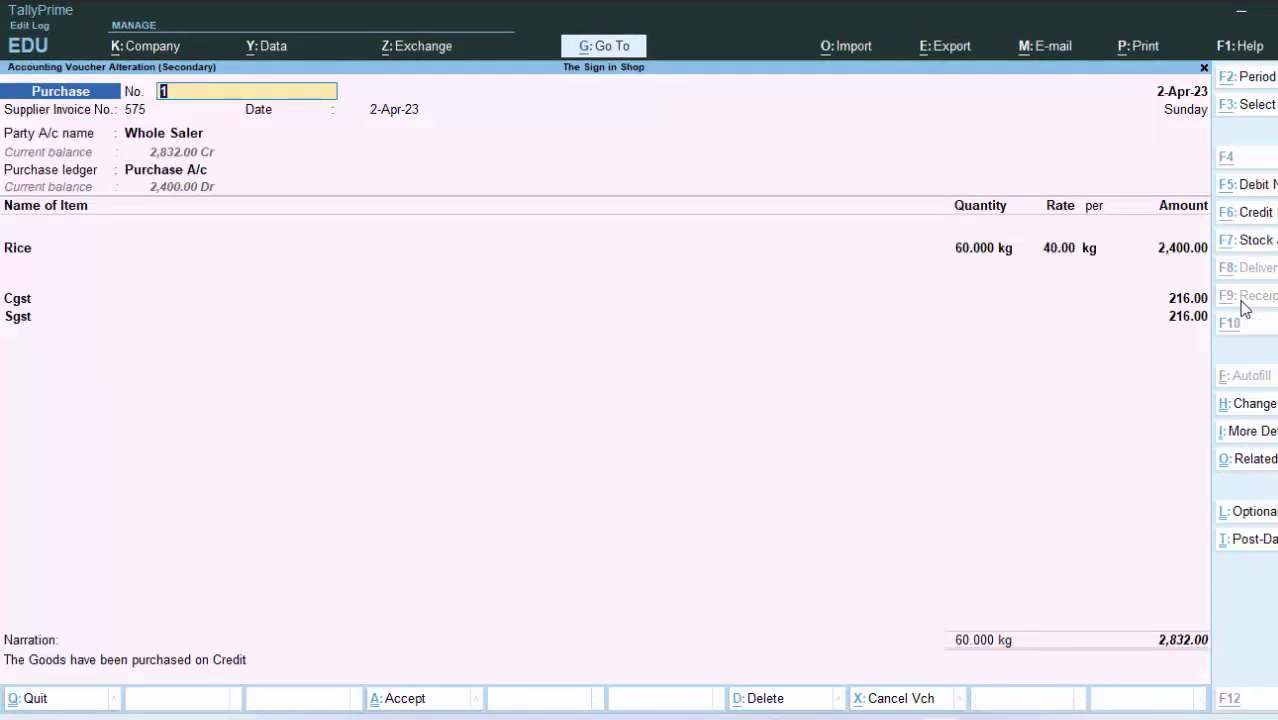
- Preview the purchase voucher's printed invoice, zoom in to examine its details, and return to the voucher without printing
key("alt+p")
key("Return")
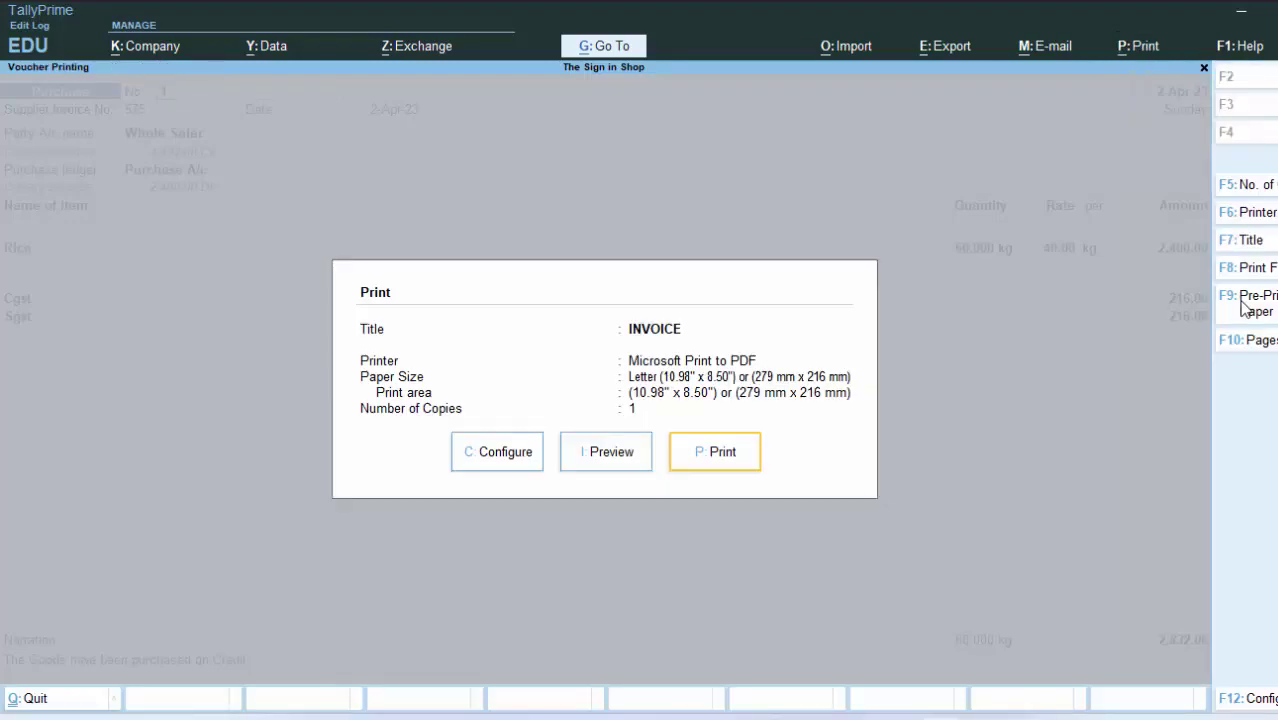
key("i")
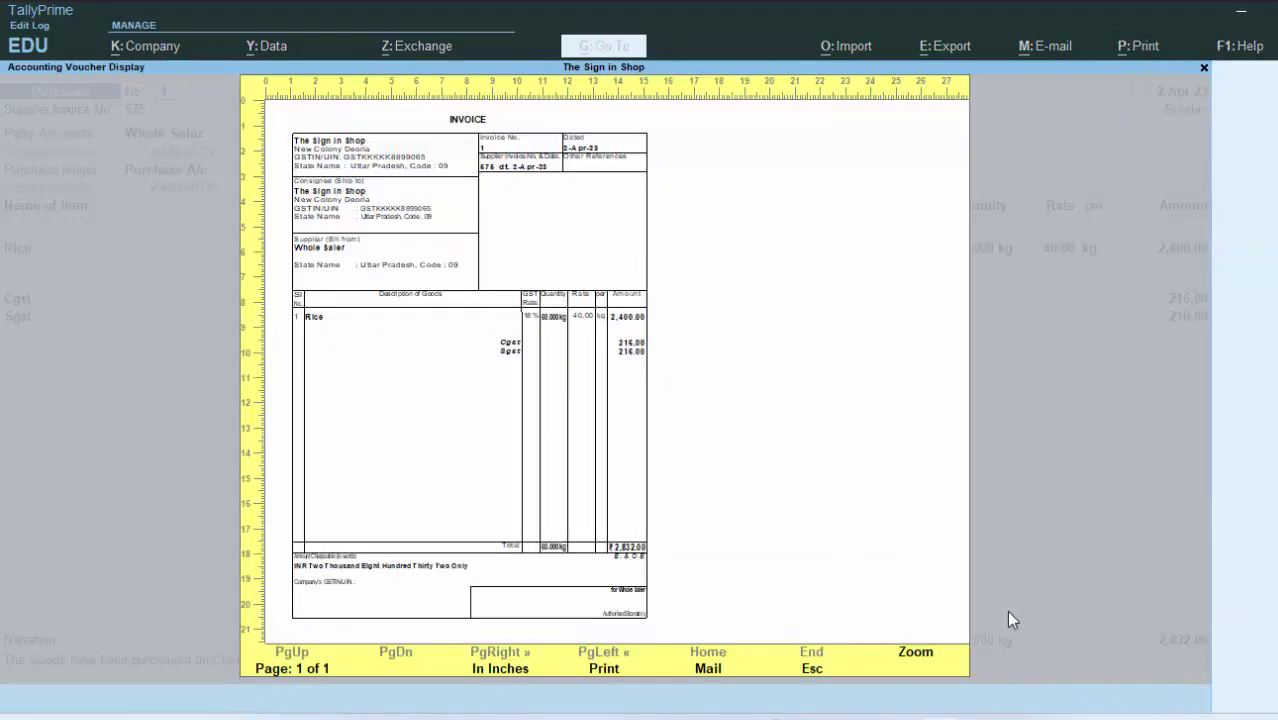
left_click(918, 665)
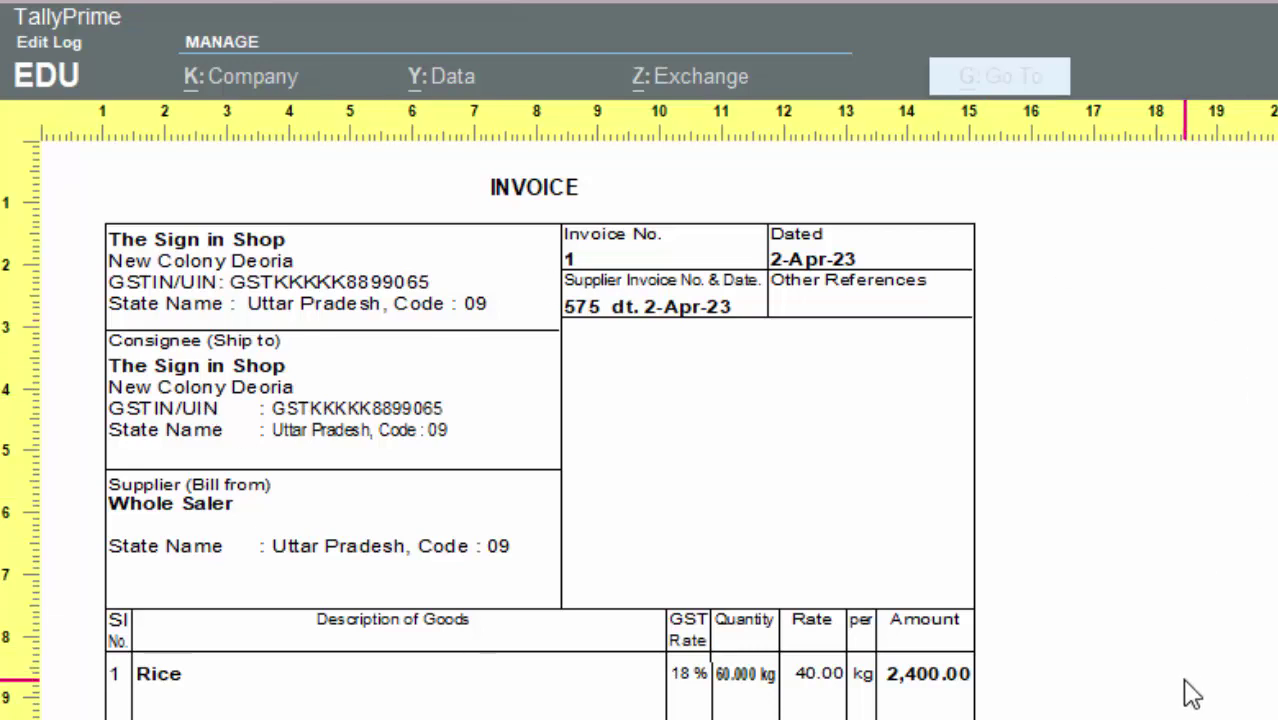
key("alt+z")
key("Escape")
key("Escape")
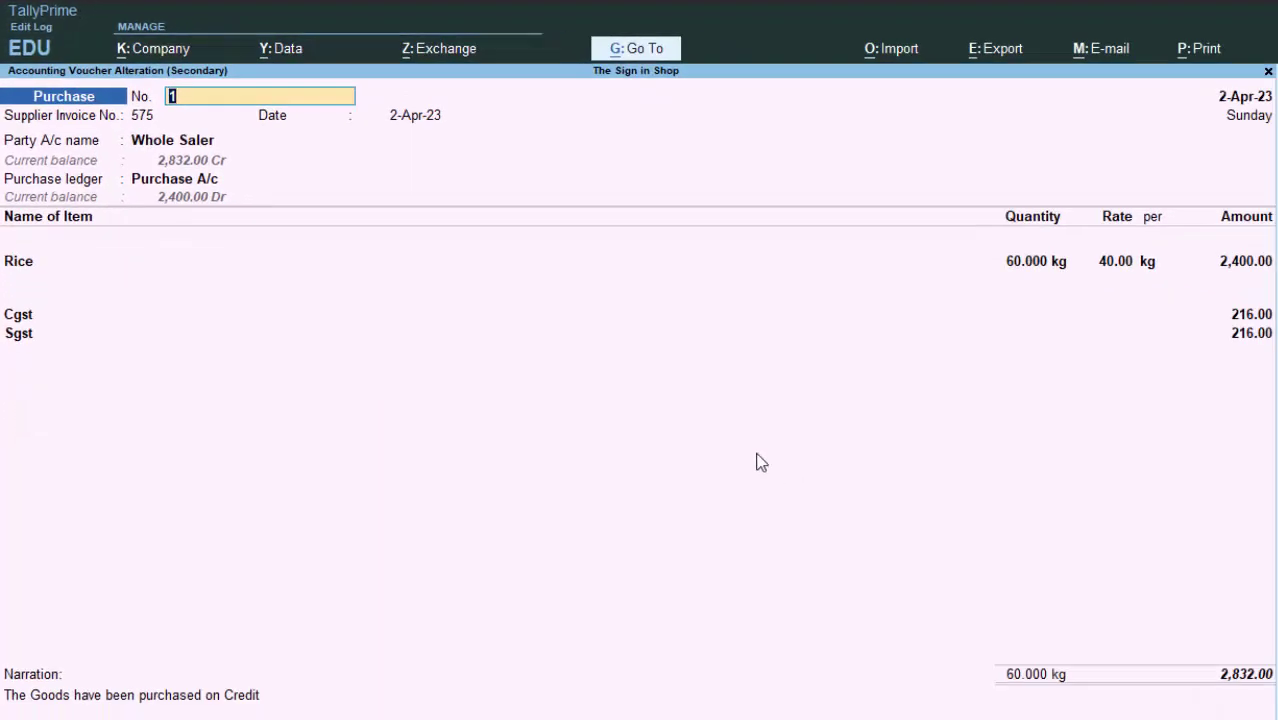
- Close the purchase voucher and the Day Book, then start a new Payment voucher
key("Escape")
key("y")
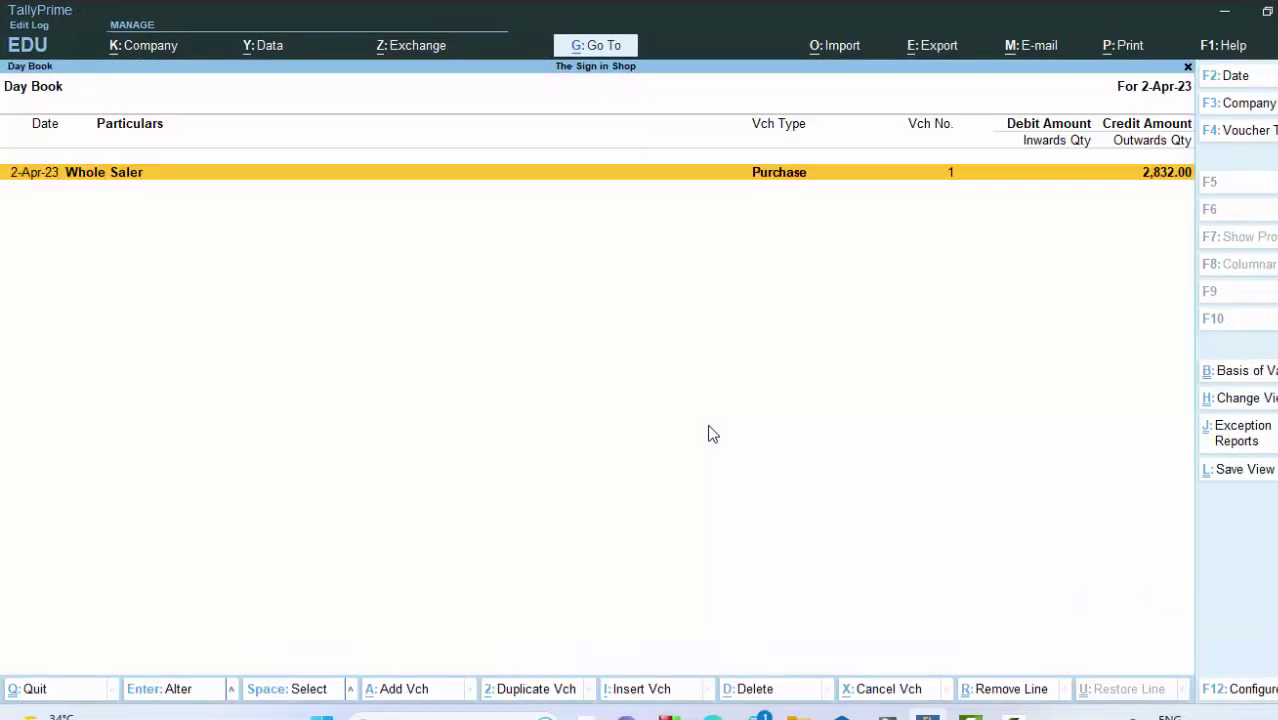
key("Escape")
key("Escape")
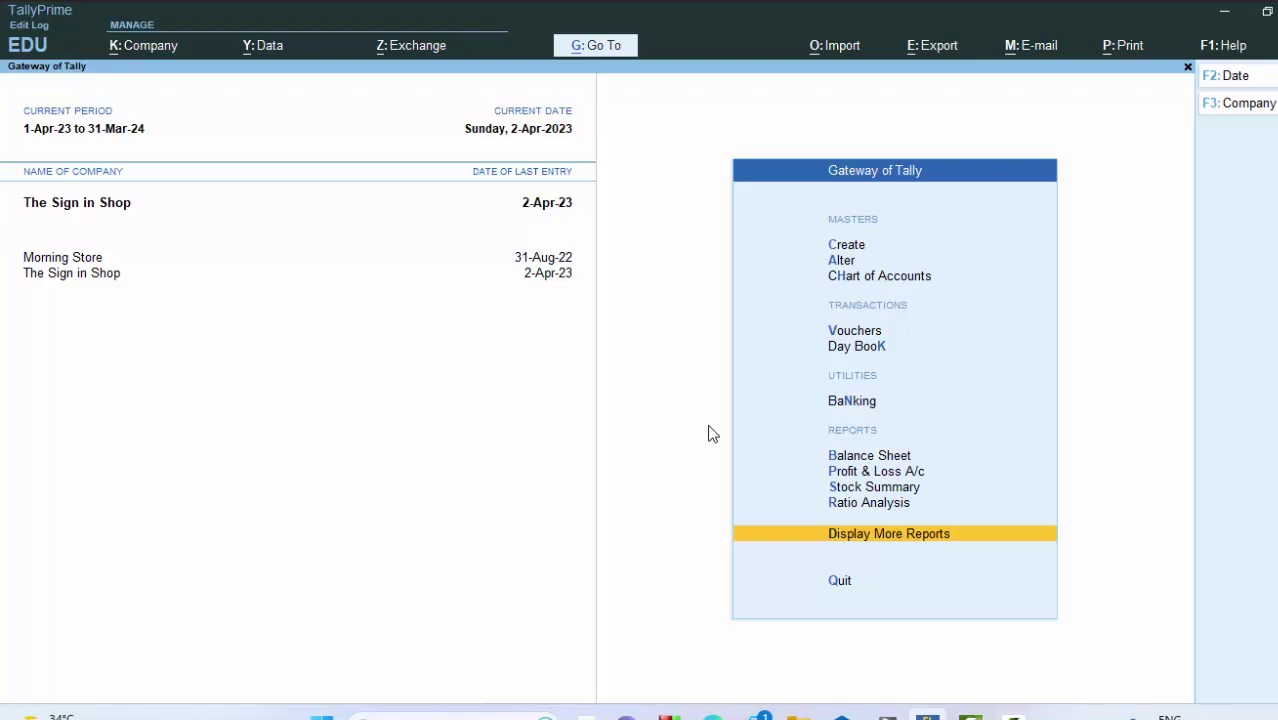
key("v")
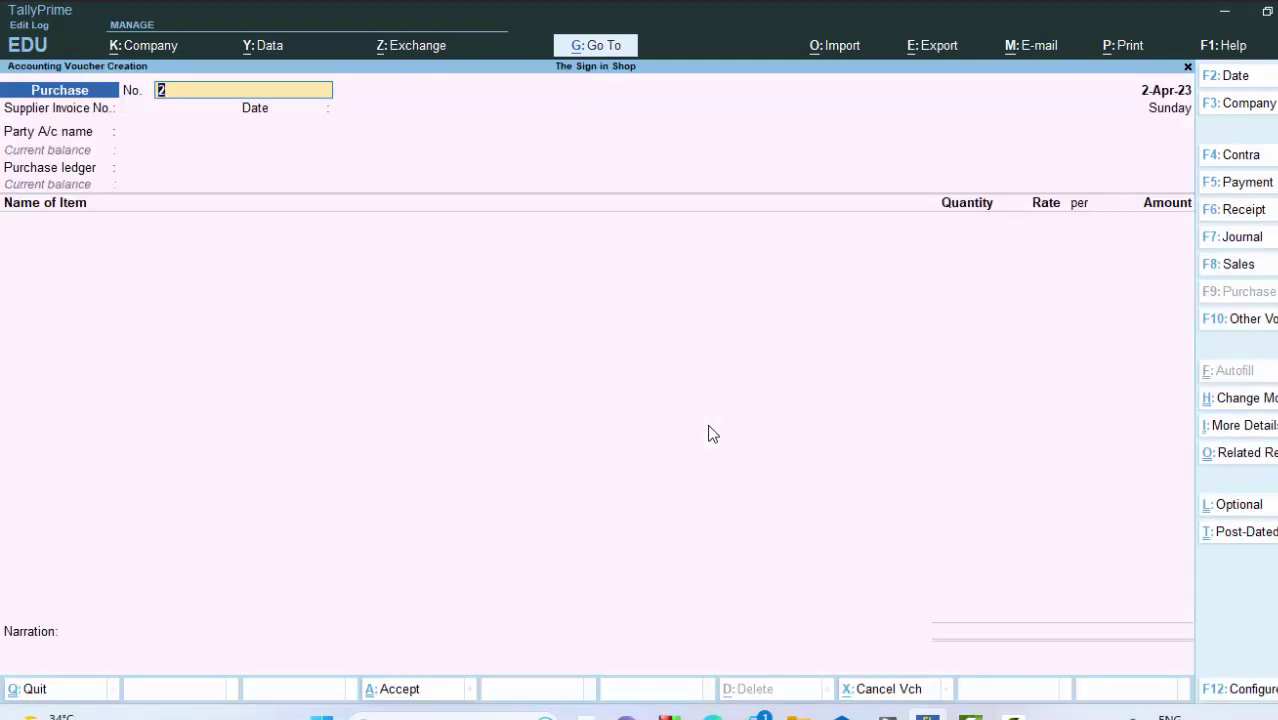
key("F5")
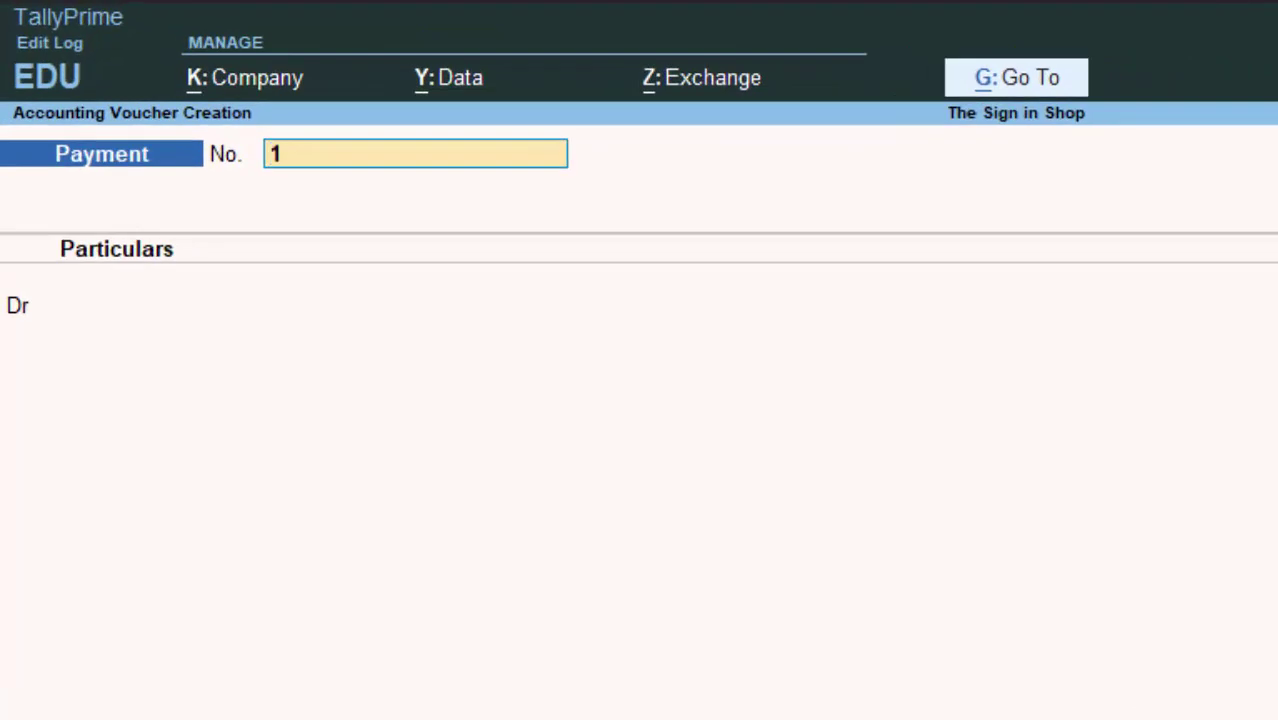
- Debit the Whole Saler ledger with 2,832 in the new Payment voucher
key("Return")
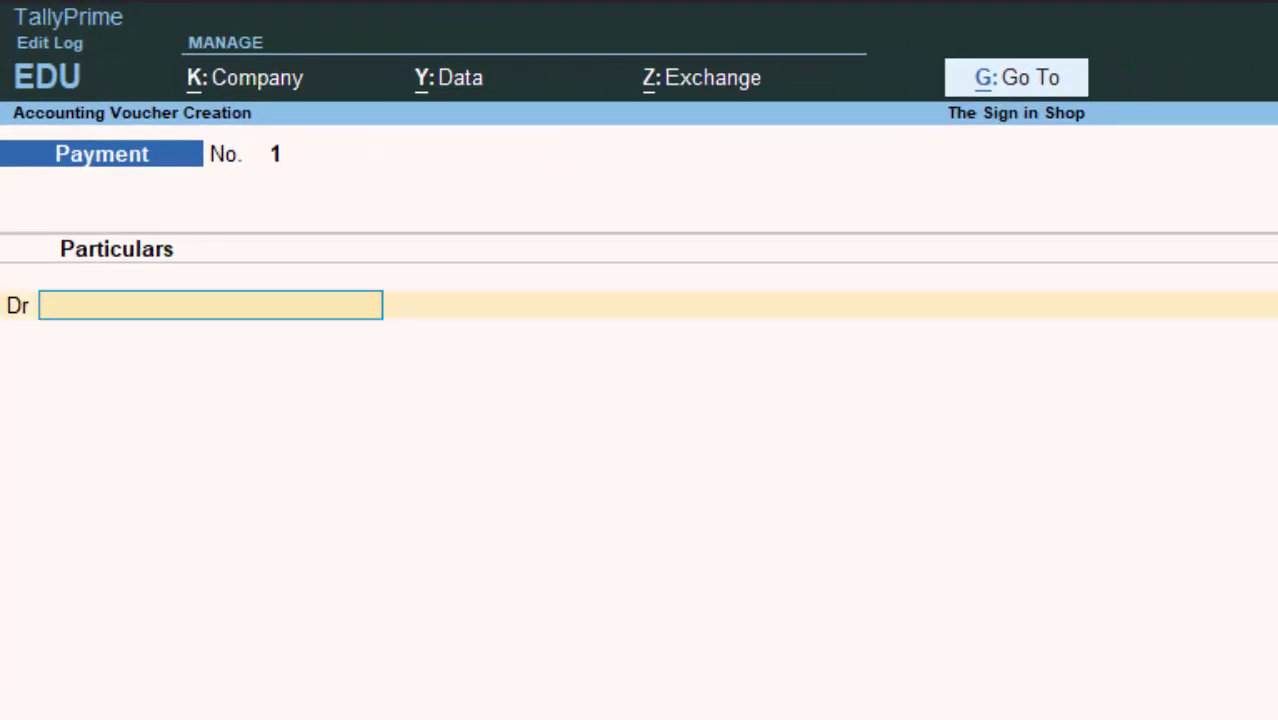
key("Down")
key("Down")
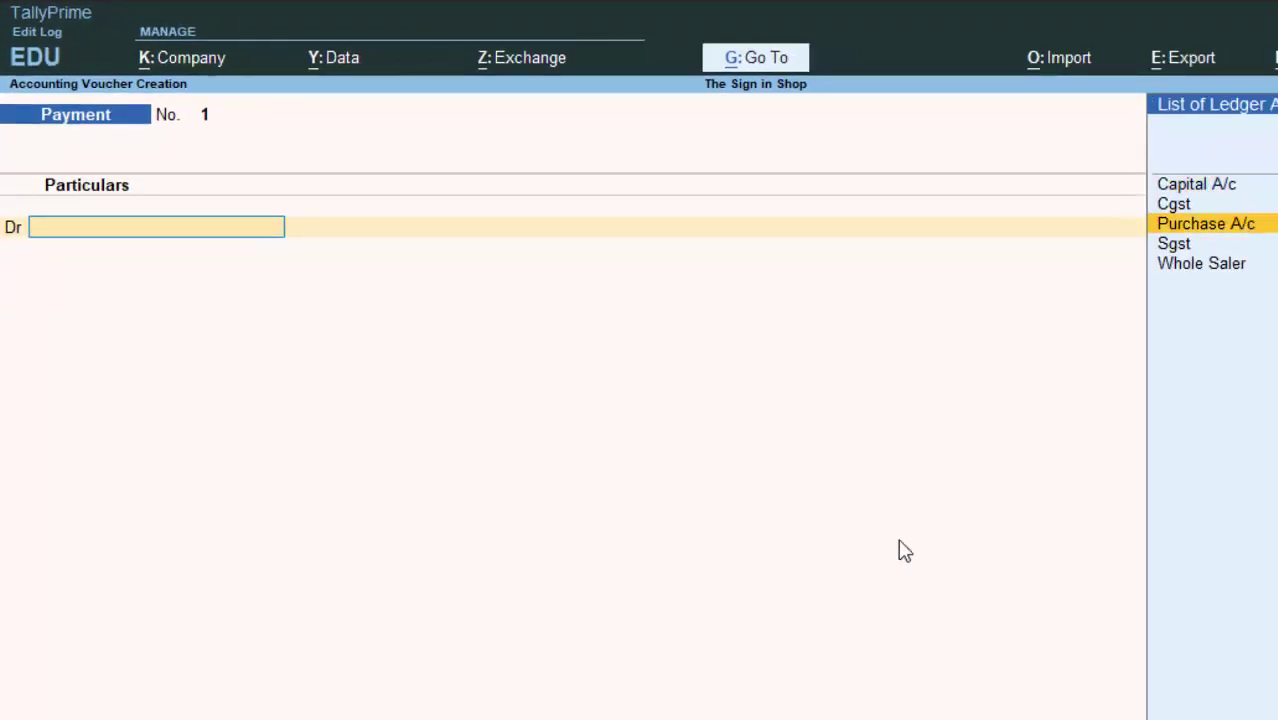
key("Down")
key("Down")
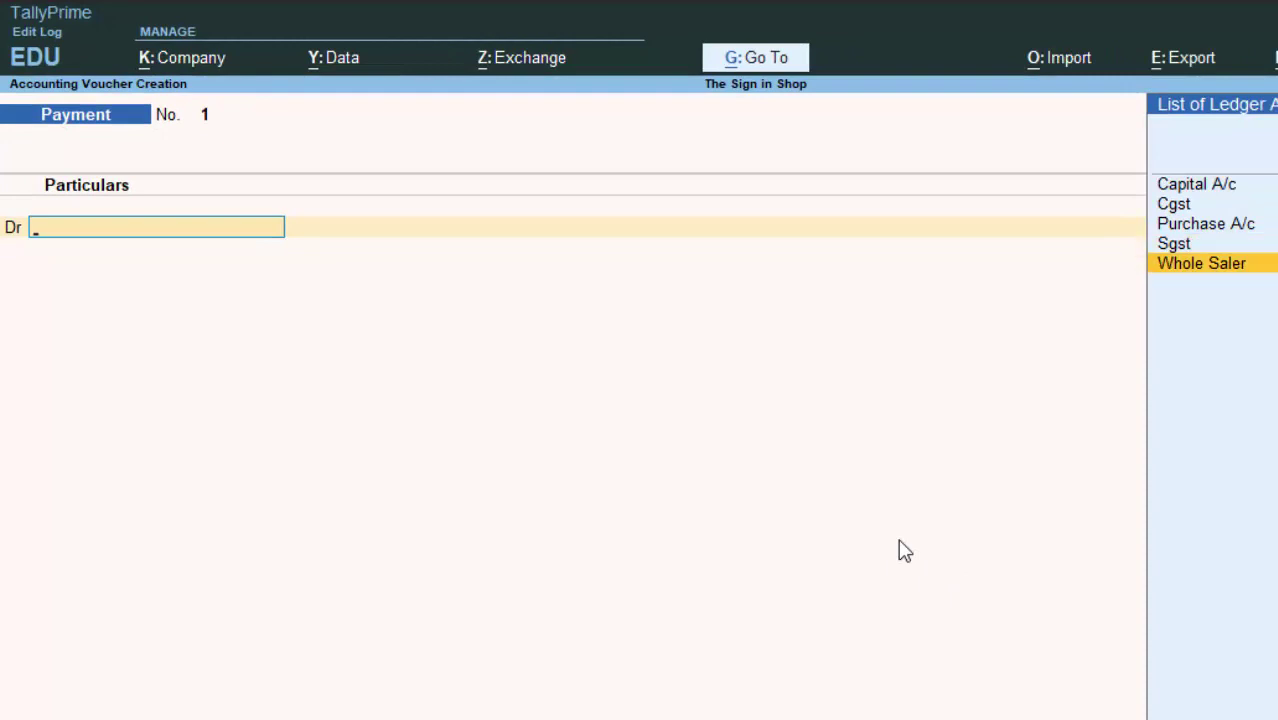
key("Return")
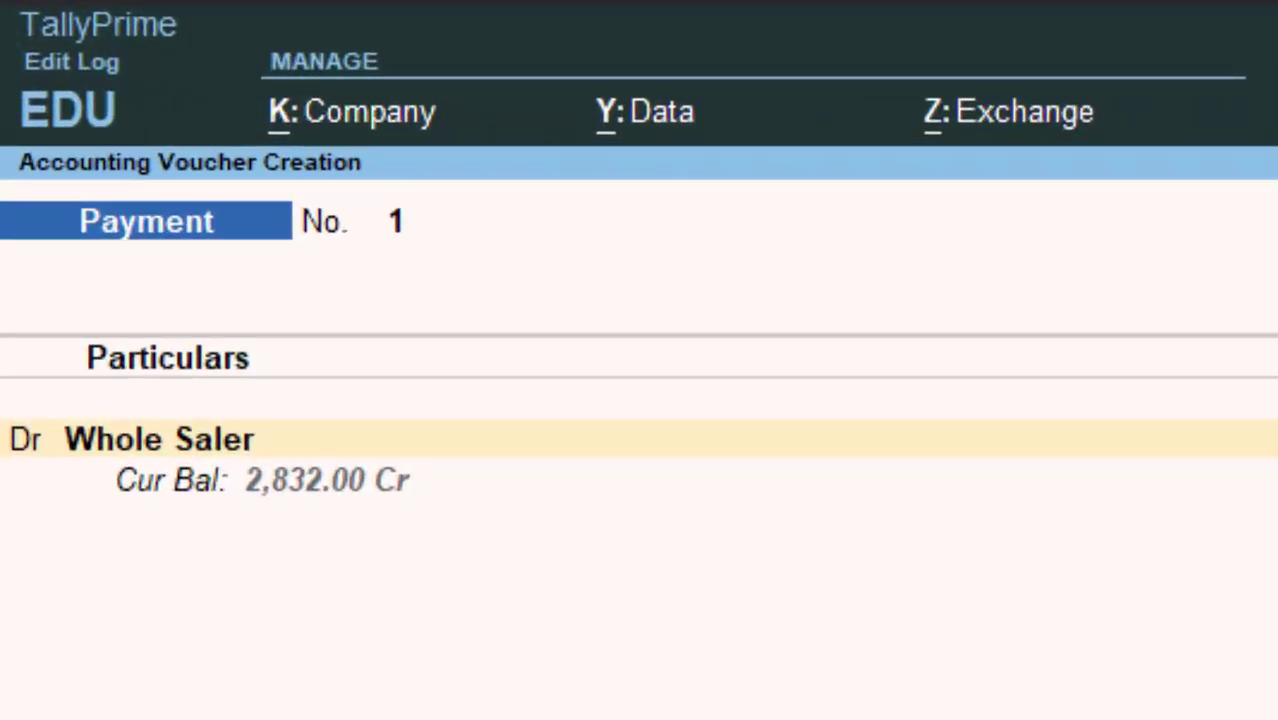
type("2")
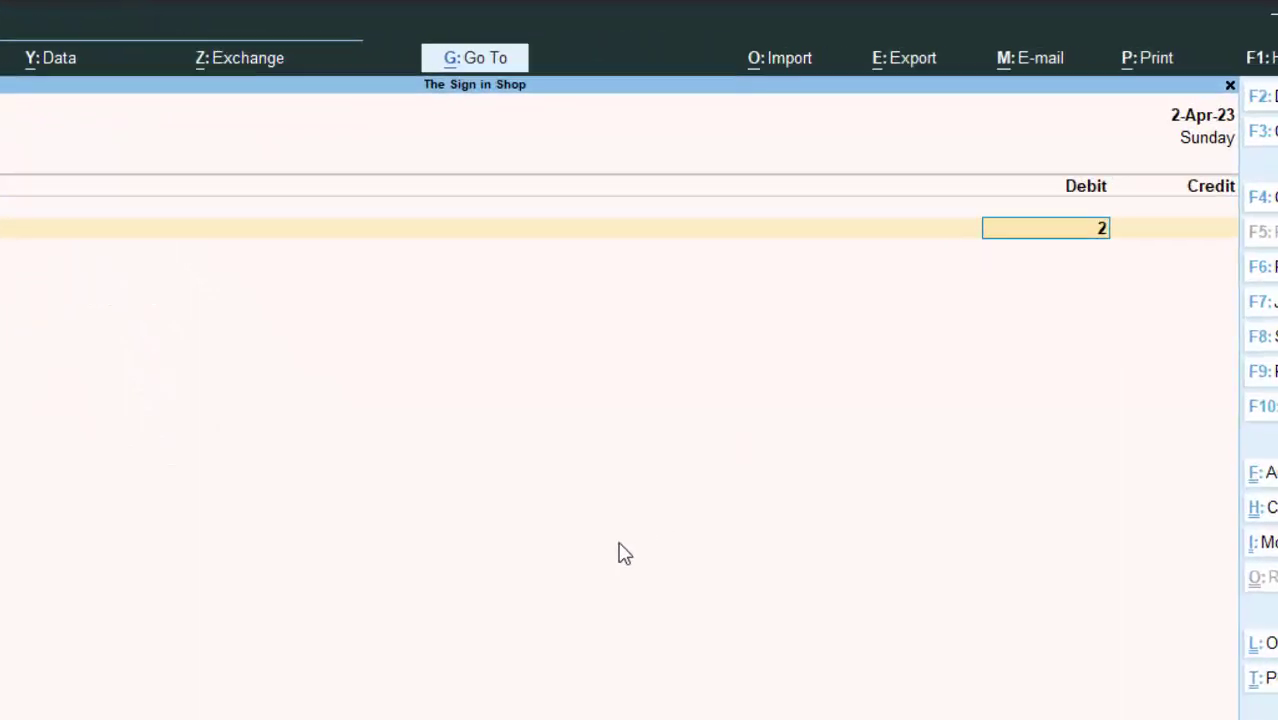
type("832")
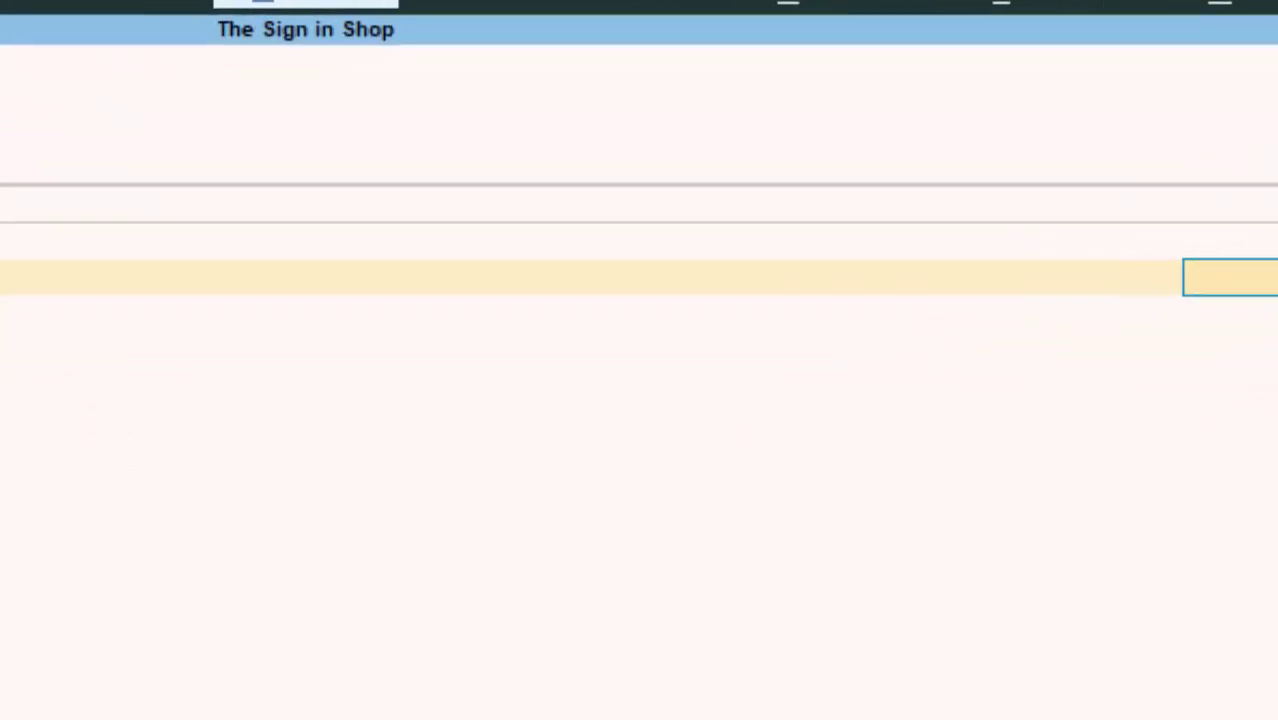
- Allocate the full 2,832 debit for Whole Saler against pending bill 575 in the bill-wise details
key("Return")
key("Return")
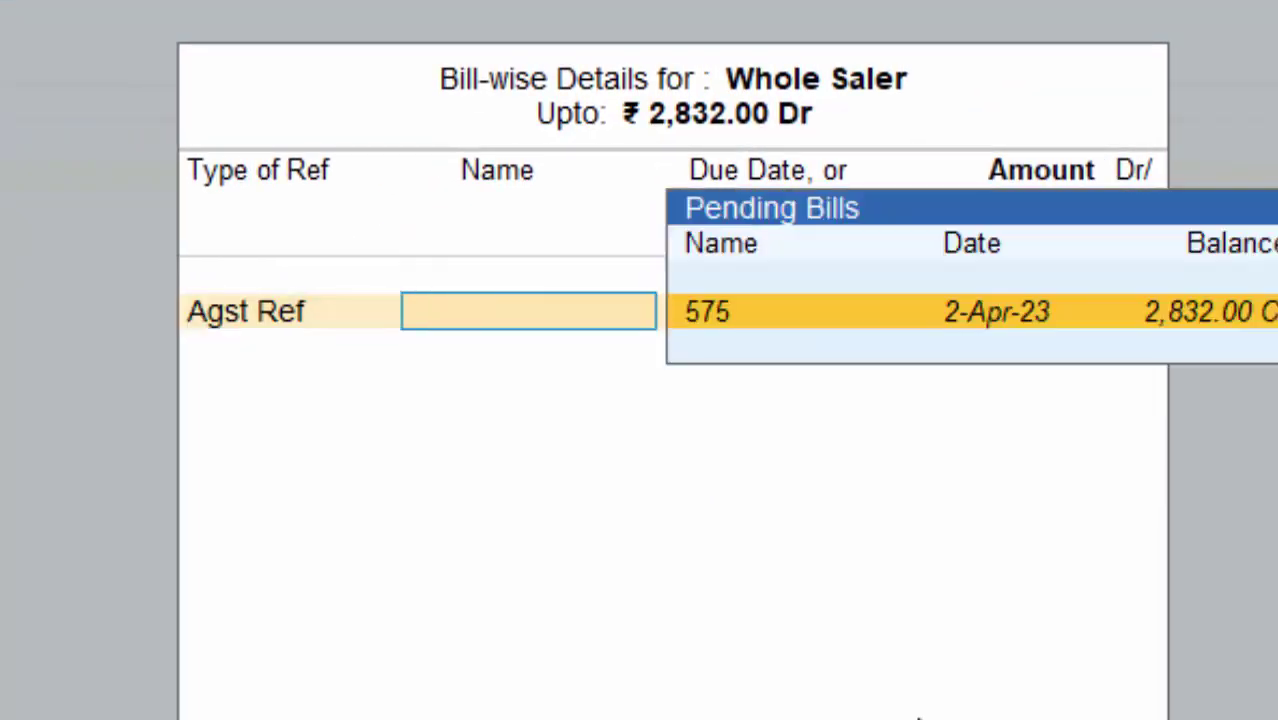
key("Return")
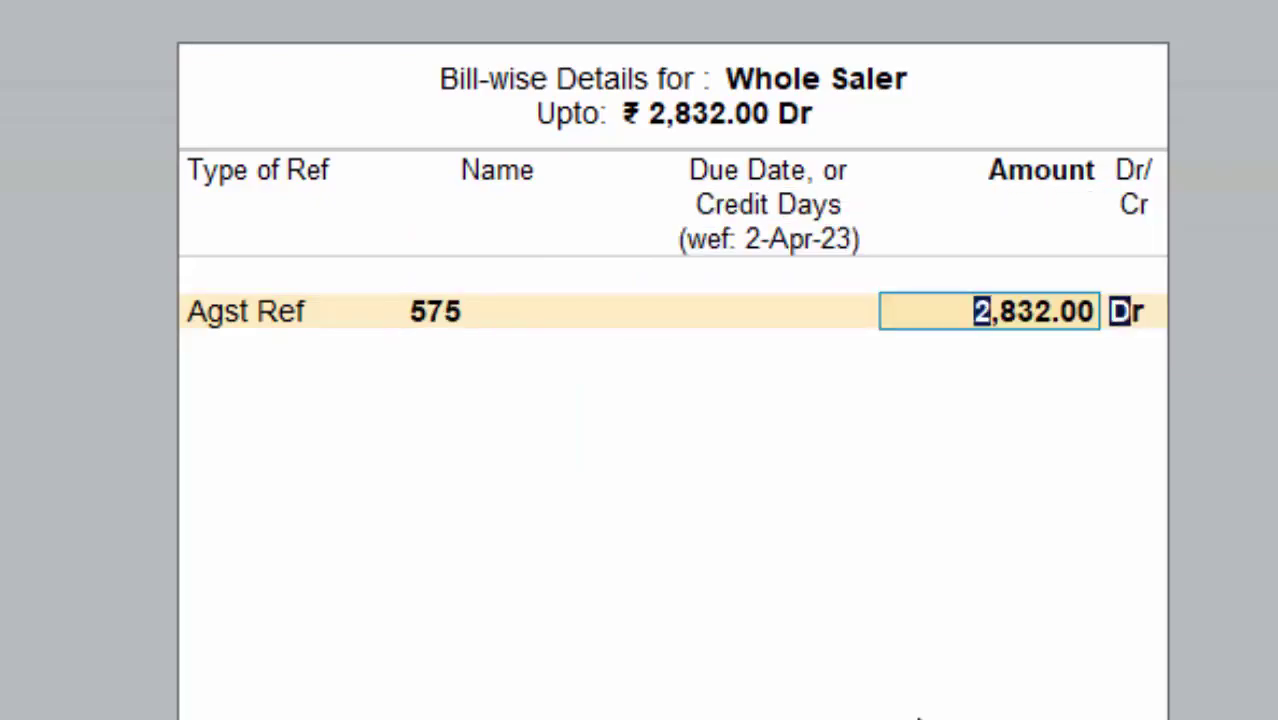
key("Return")
key("Return")
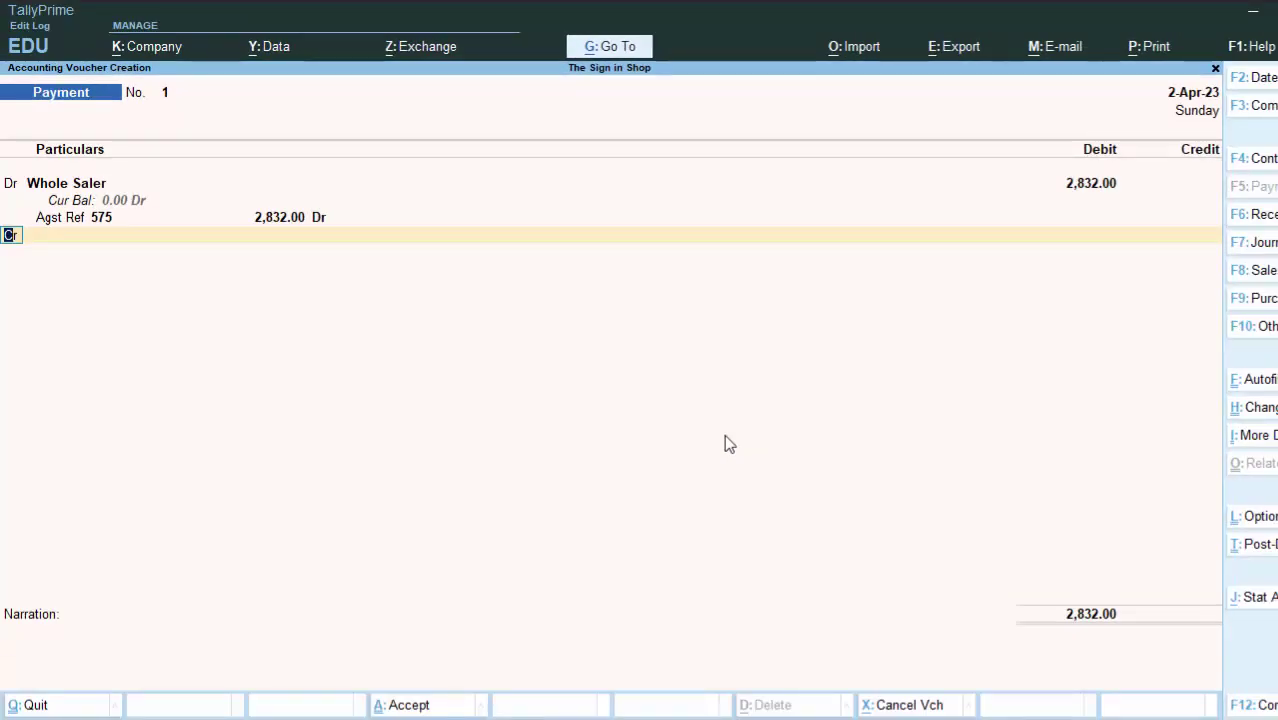
- Try to credit Cash with 2,832 in the Payment voucher, and quit the voucher without saving it
key("Return")
key("Down")
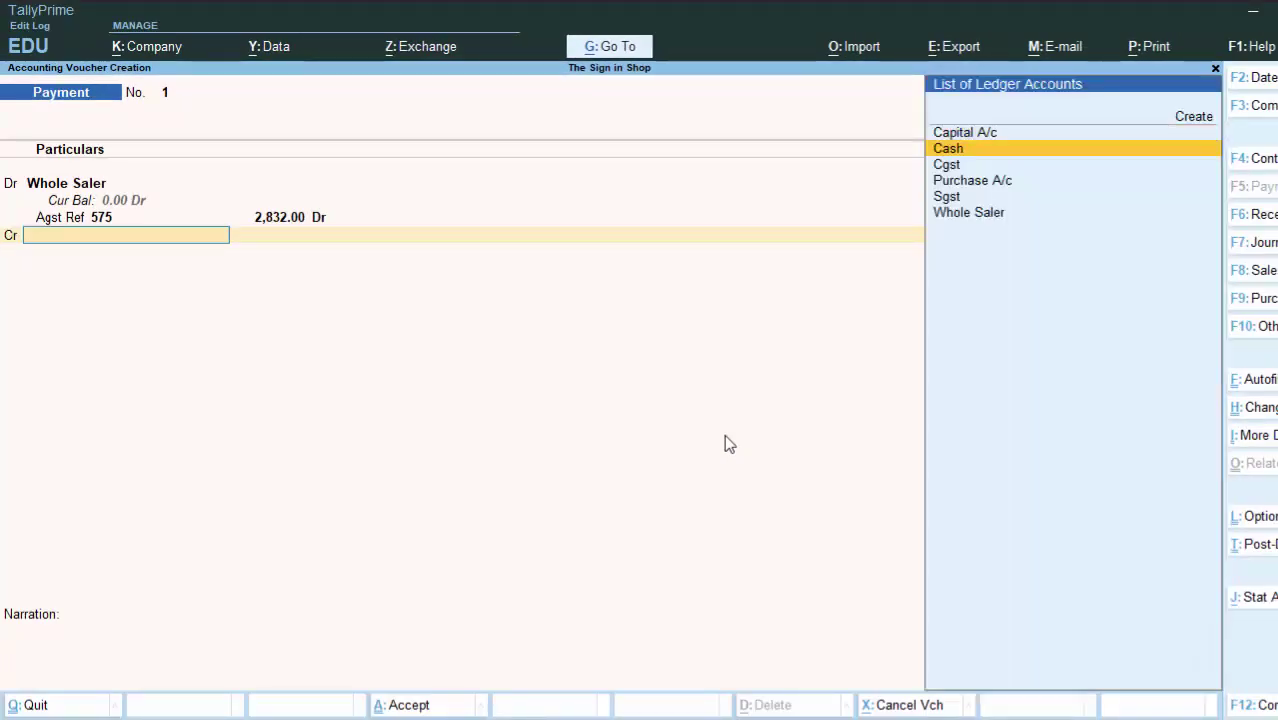
key("Return")
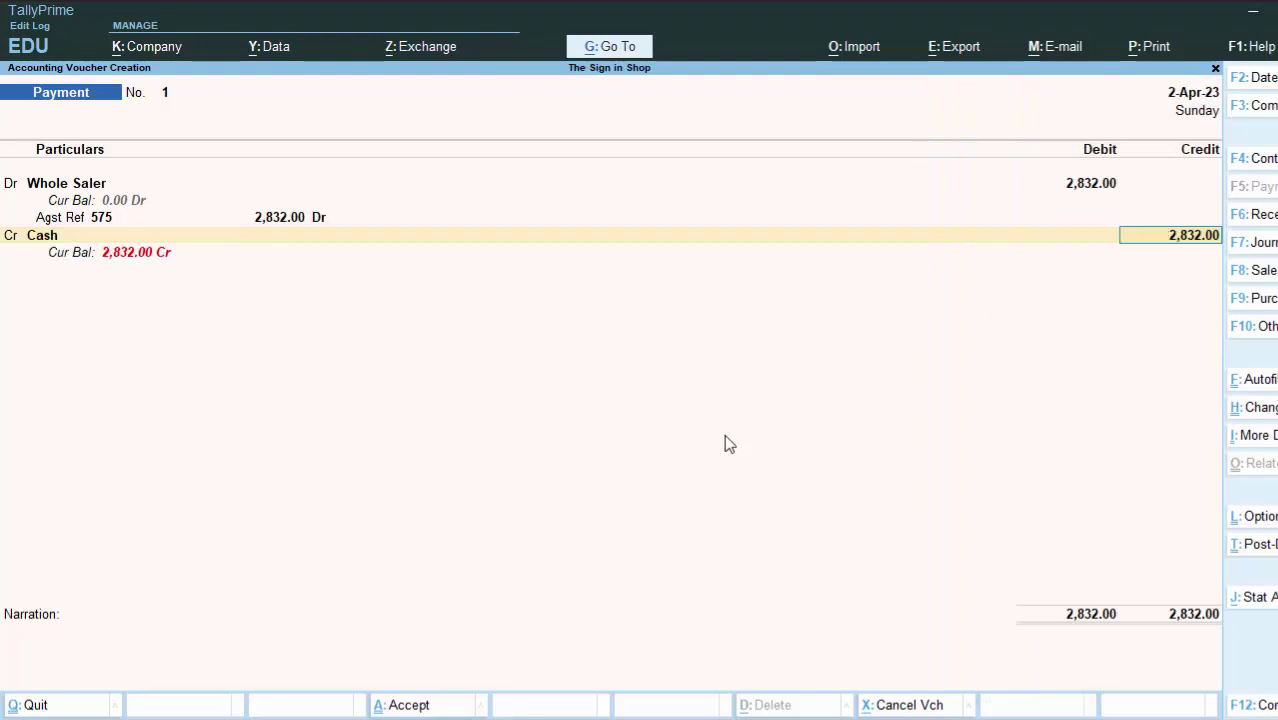
key("Return")
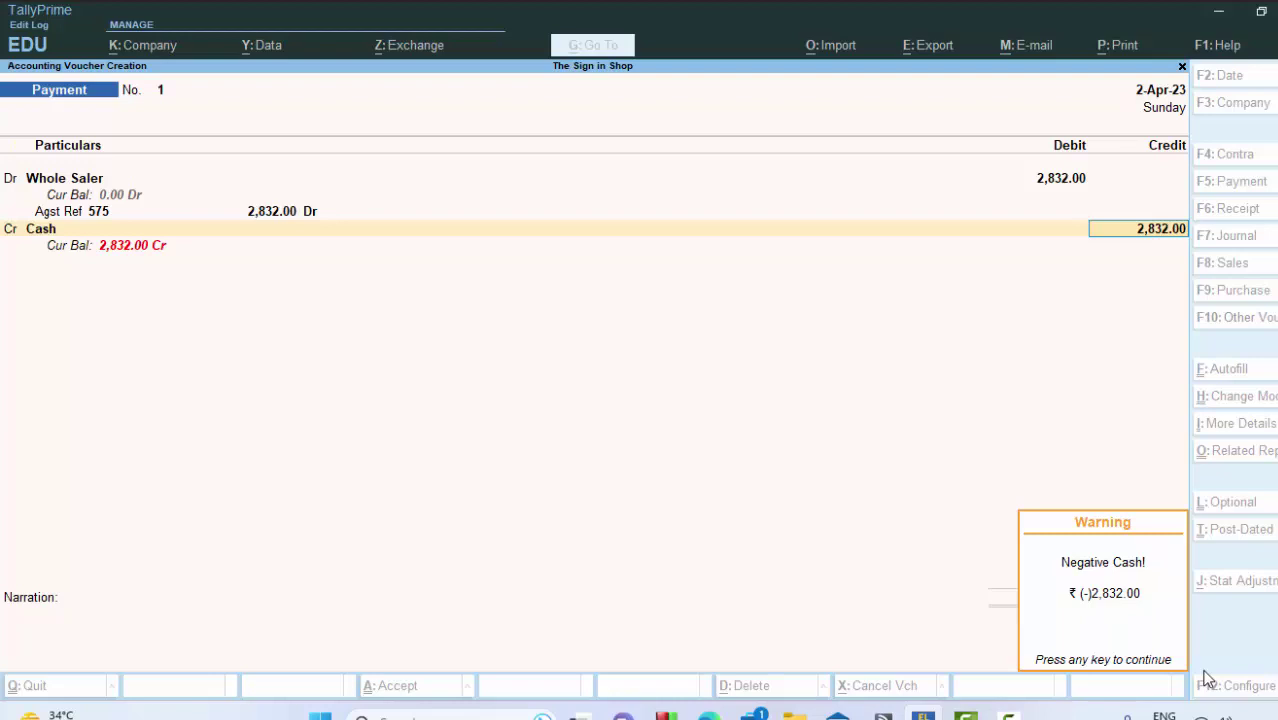
key("Return")
key("Escape")
key("y")
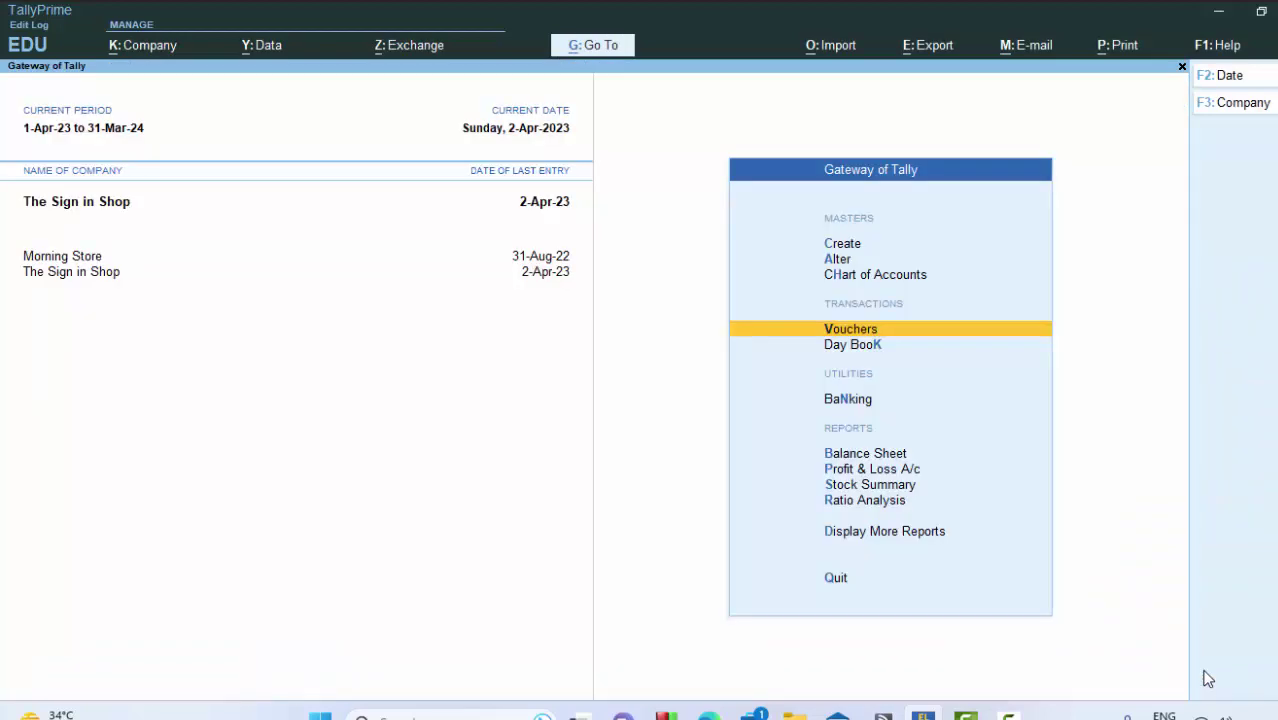
- Start a new Receipt voucher and credit Capital A/c with 70,000
key("Return")
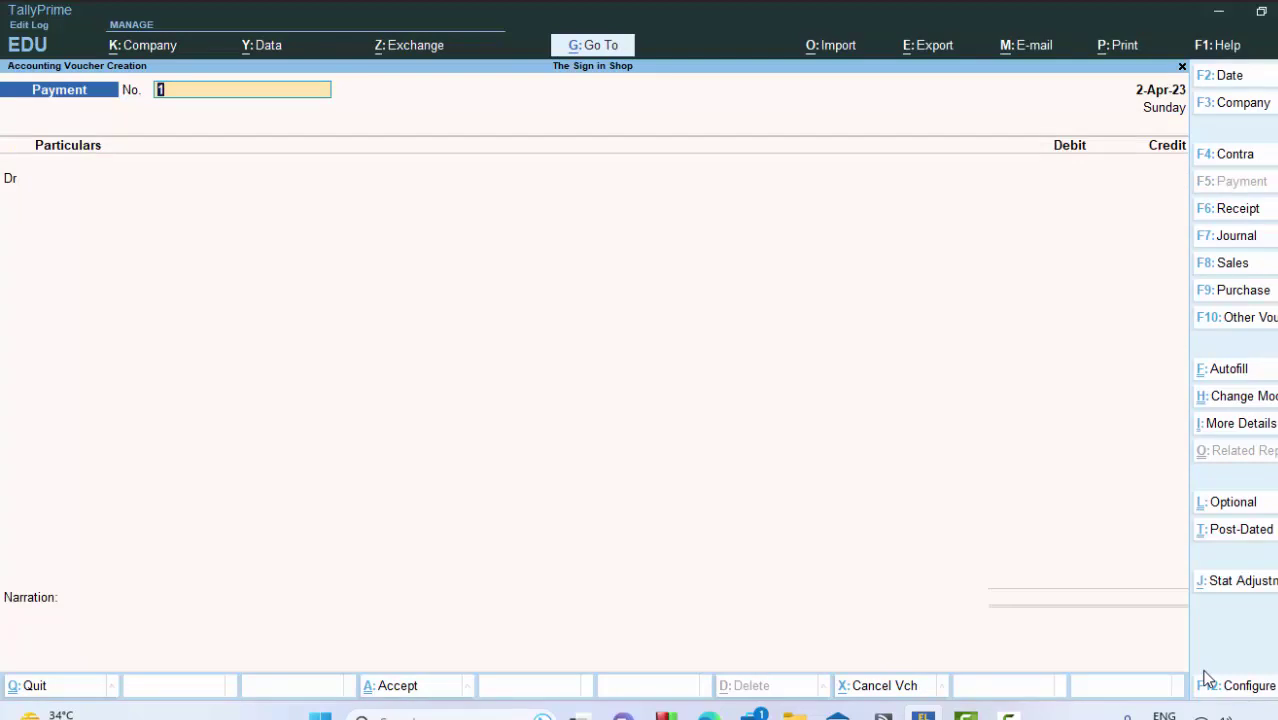
key("F6")
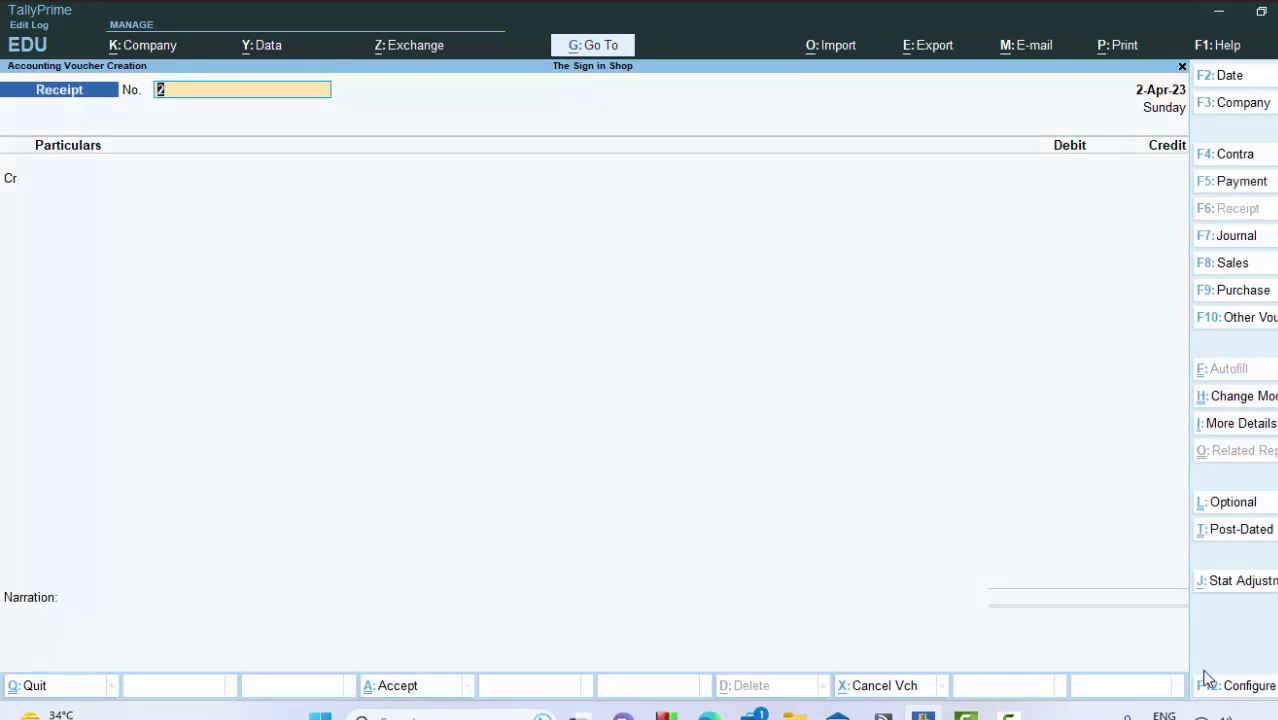
key("Return")
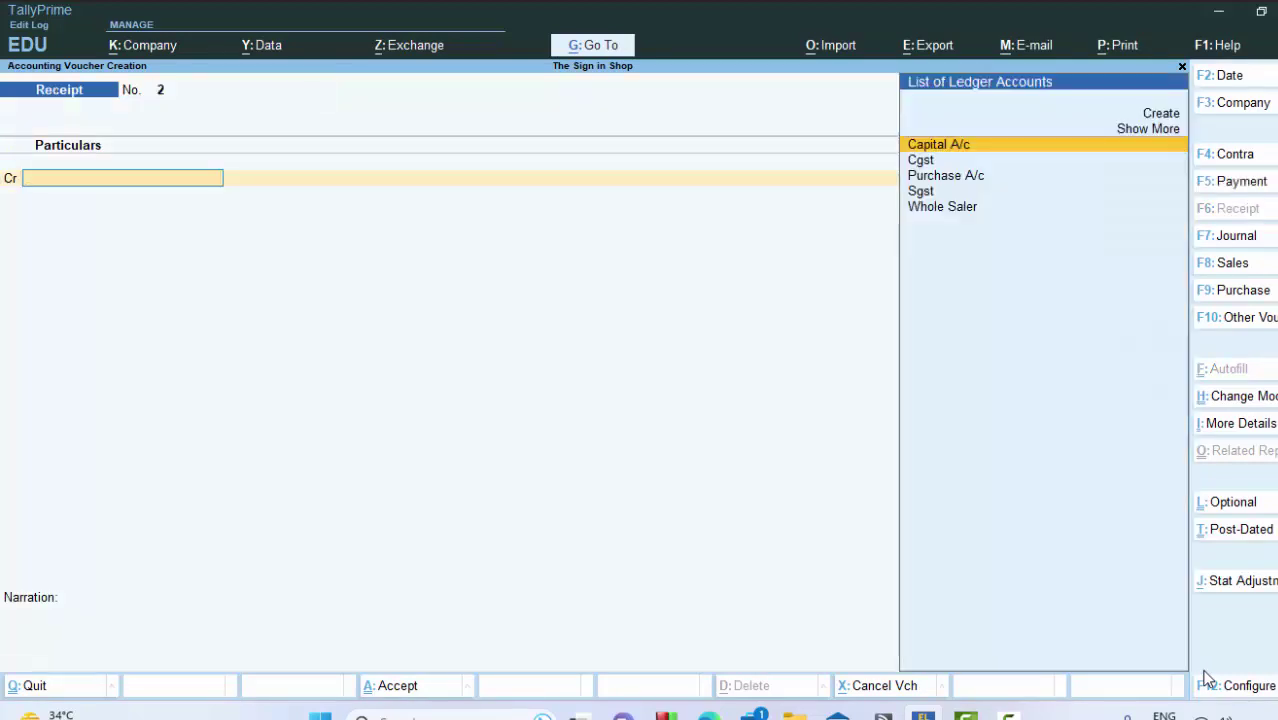
key("Return")
type("700000.00")
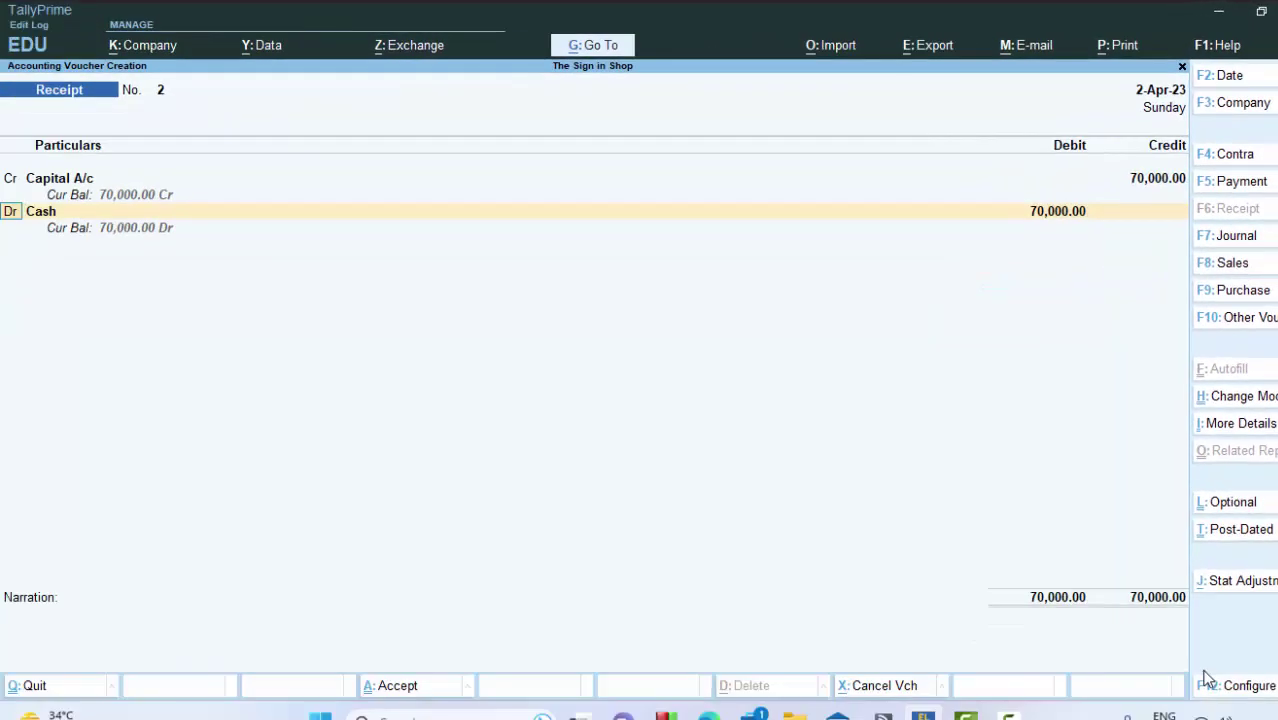
- Debit Cash with 70,000, save the Receipt voucher without a narration and leave voucher creation
key("Return")
key("Return")
key("Return")
key("Return")
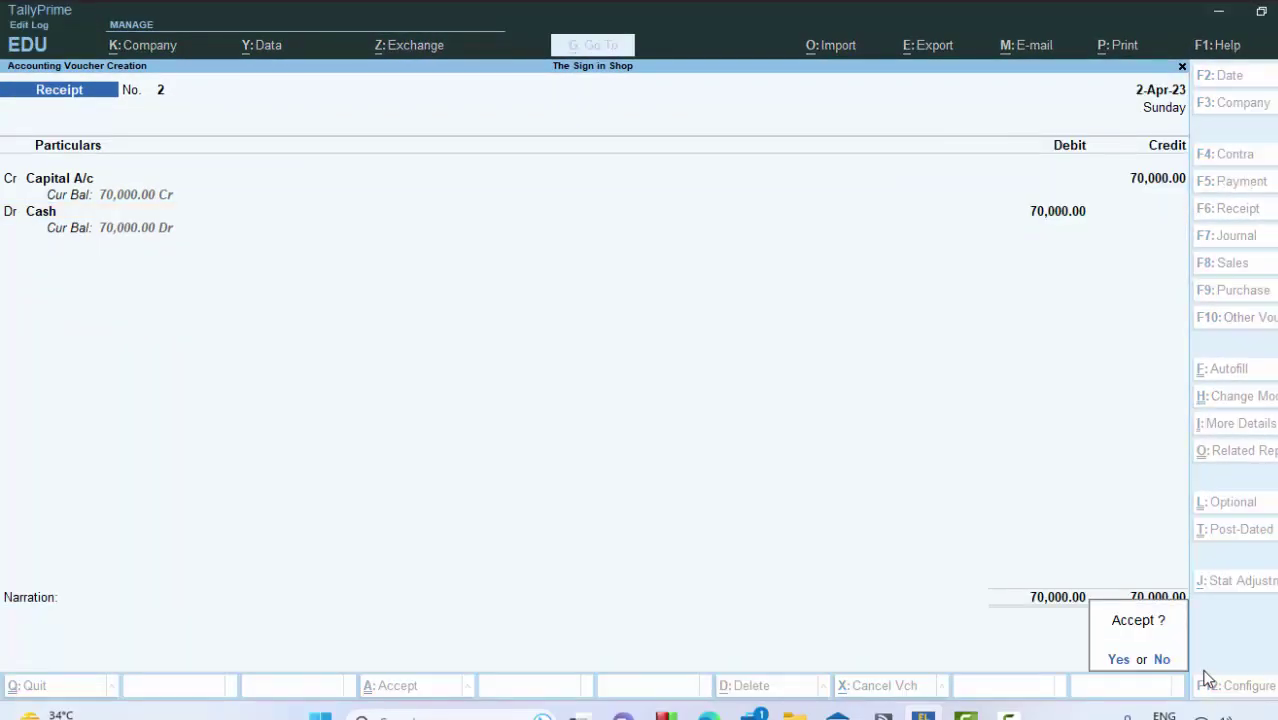
key("Return")
key("Escape")
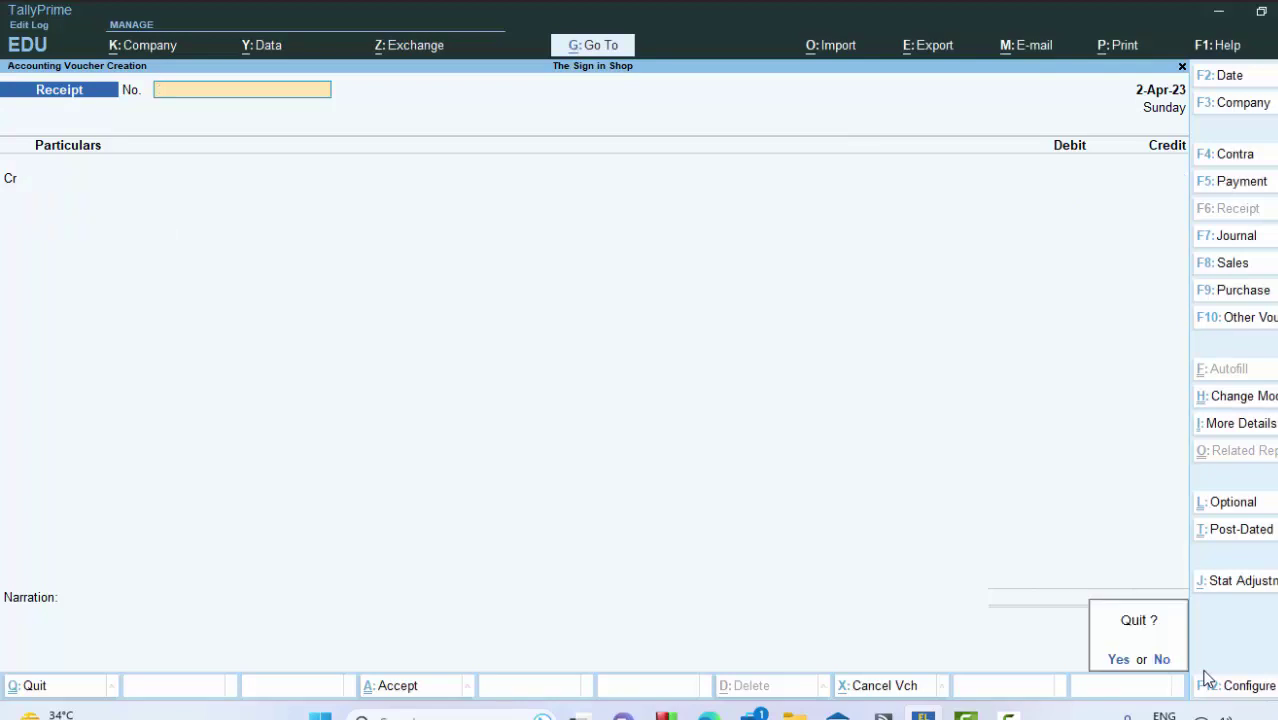
key("Return")
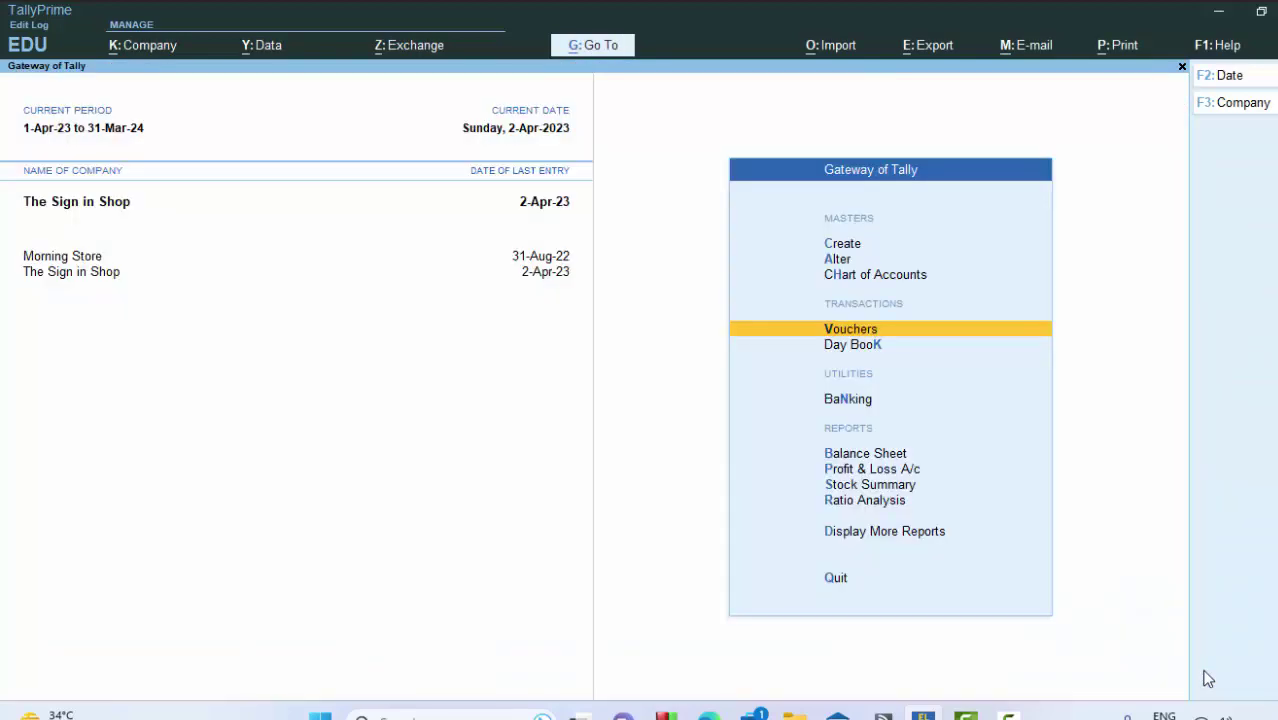
- Start a new Payment voucher and debit the Whole Saler ledger with 2,832
key("Return")
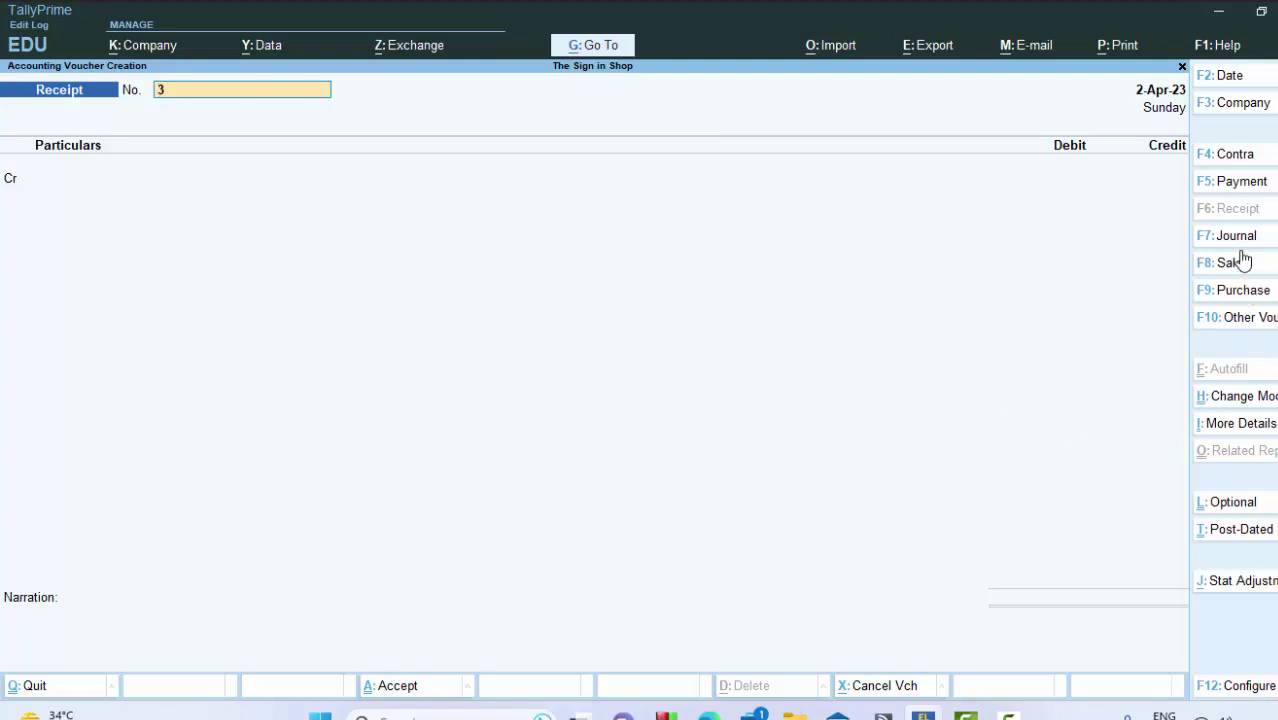
key("F5")
key("Return")
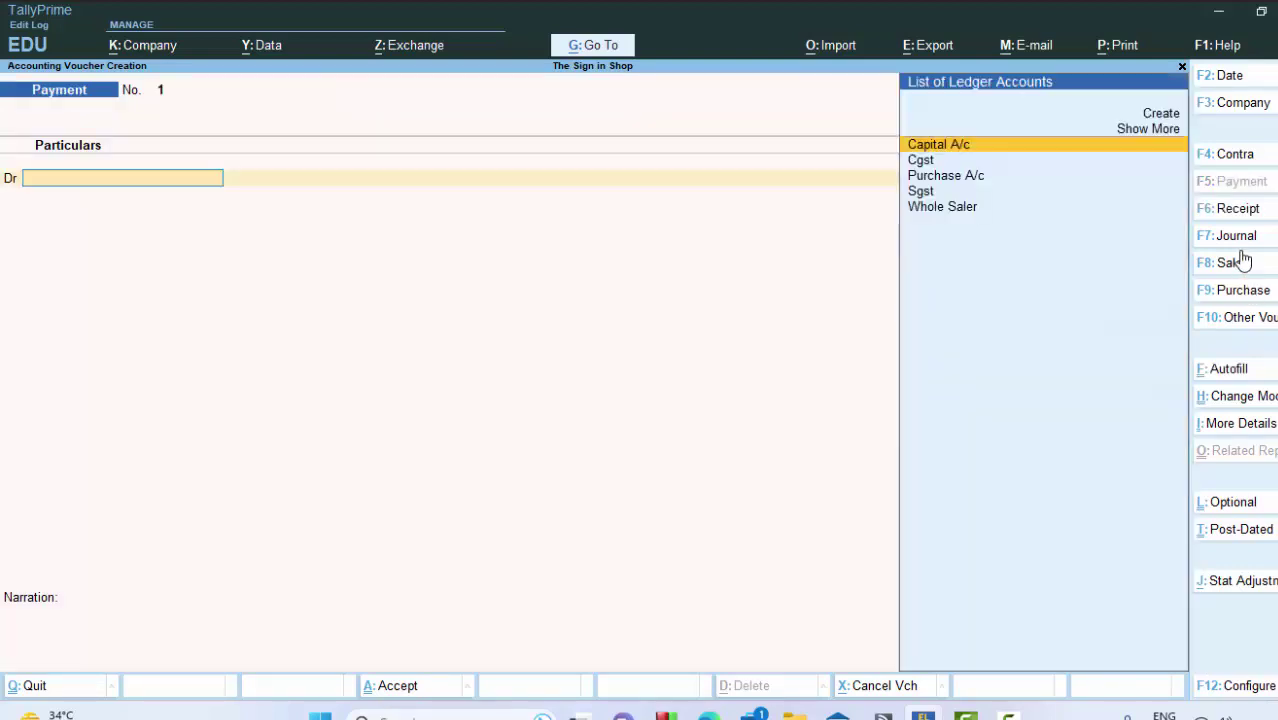
key("Down")
key("Down")
key("Down")
key("Down")
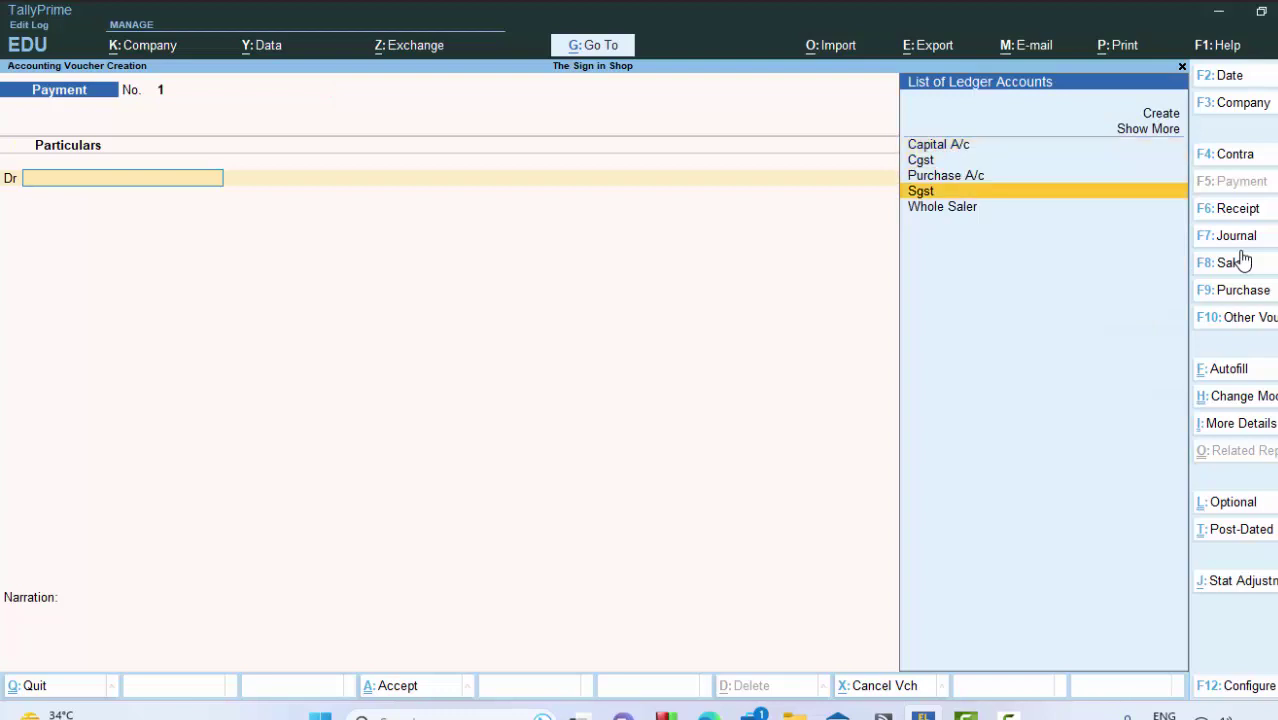
key("Return")
type("2")
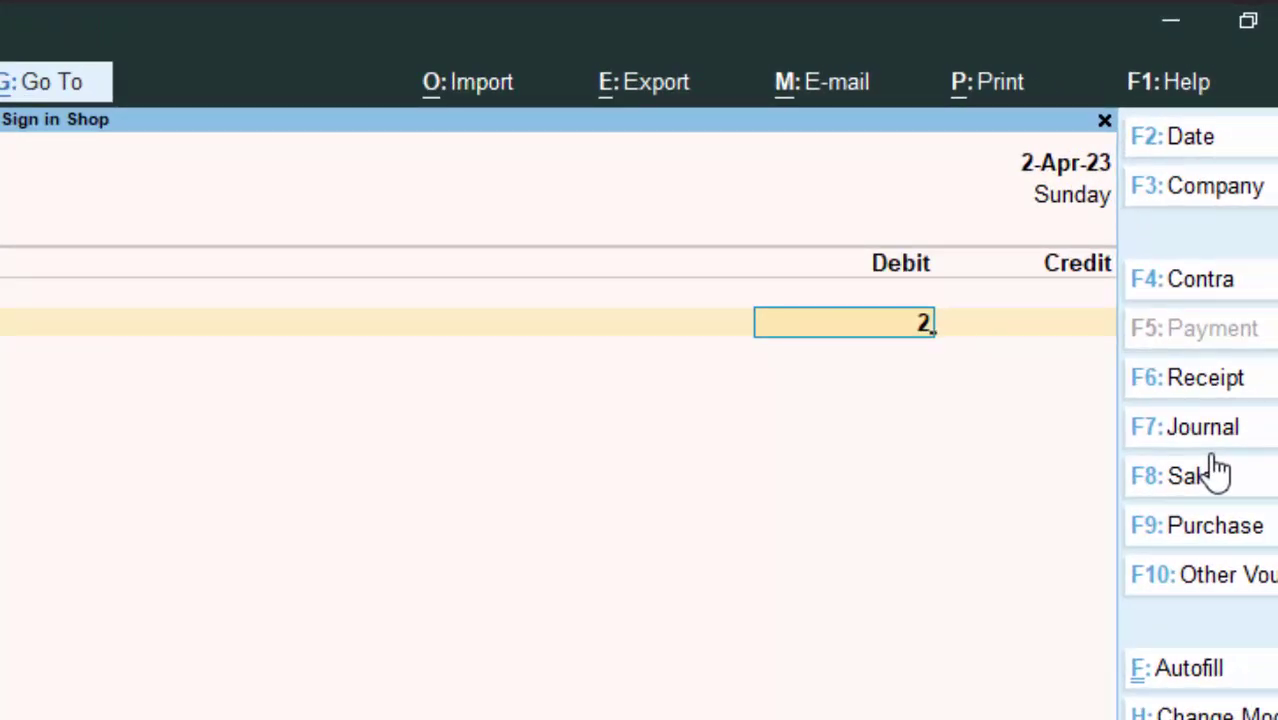
type("832")
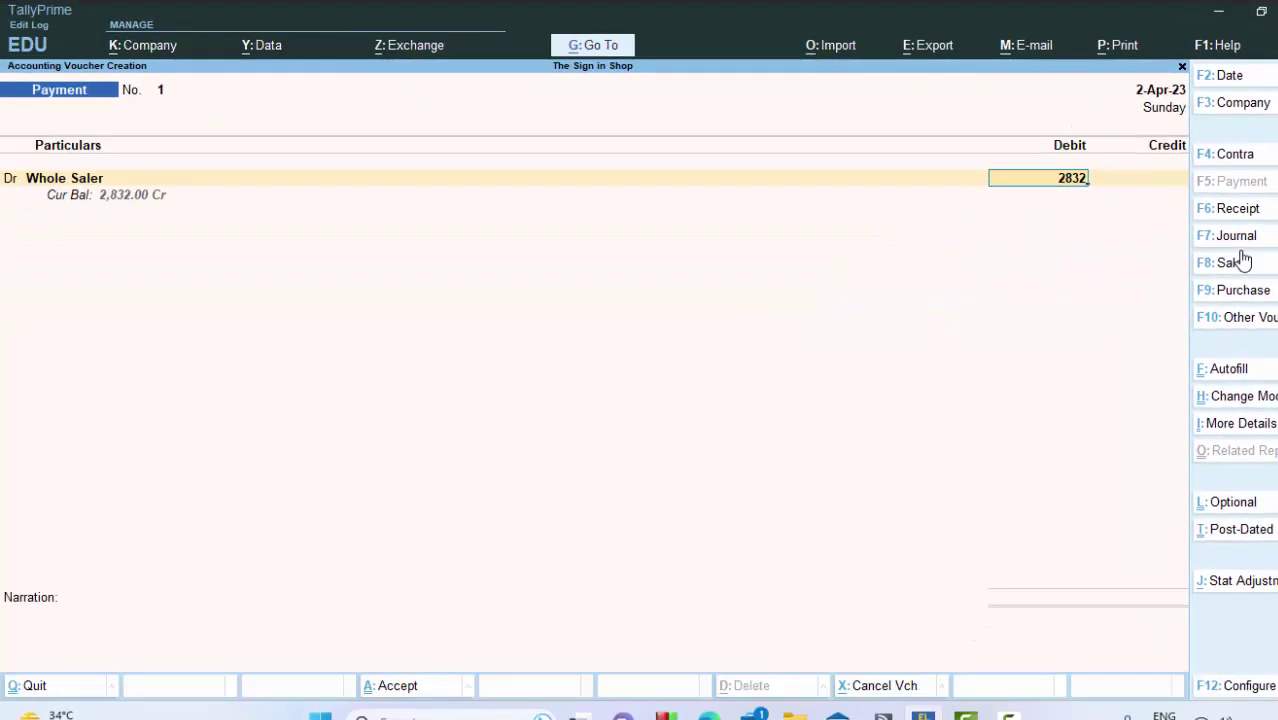
- Settle the 2,832 payment to Whole Saler against pending bill 575 and accept the bill-wise details
key("Return")
key("Return")
key("Return")
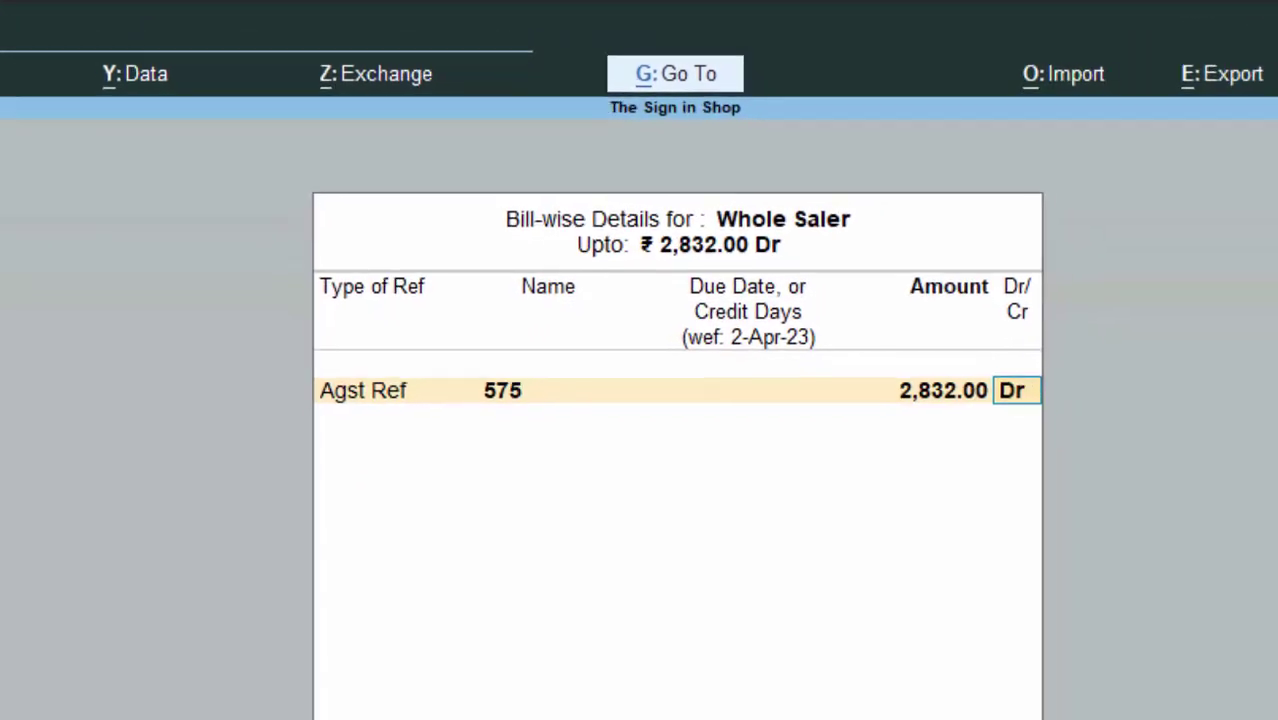
key("Return")
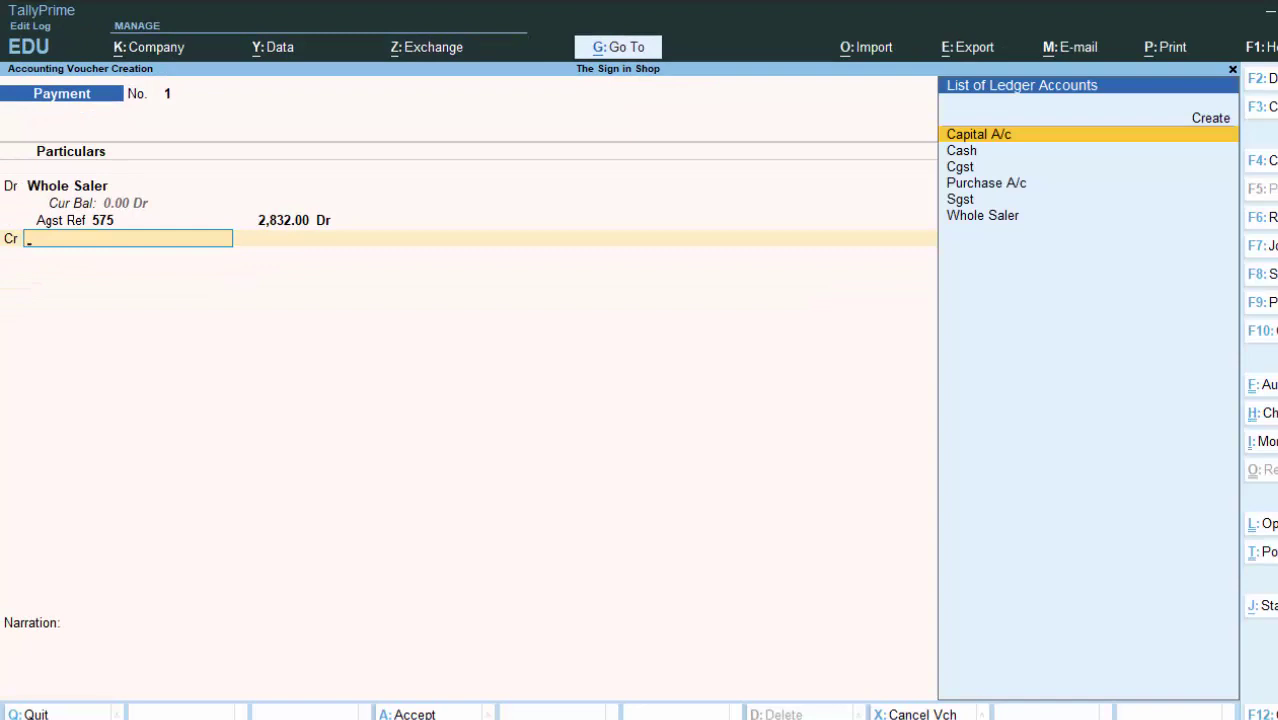
- Credit Cash with 2,832 and save the Payment voucher without a narration
key("Down")
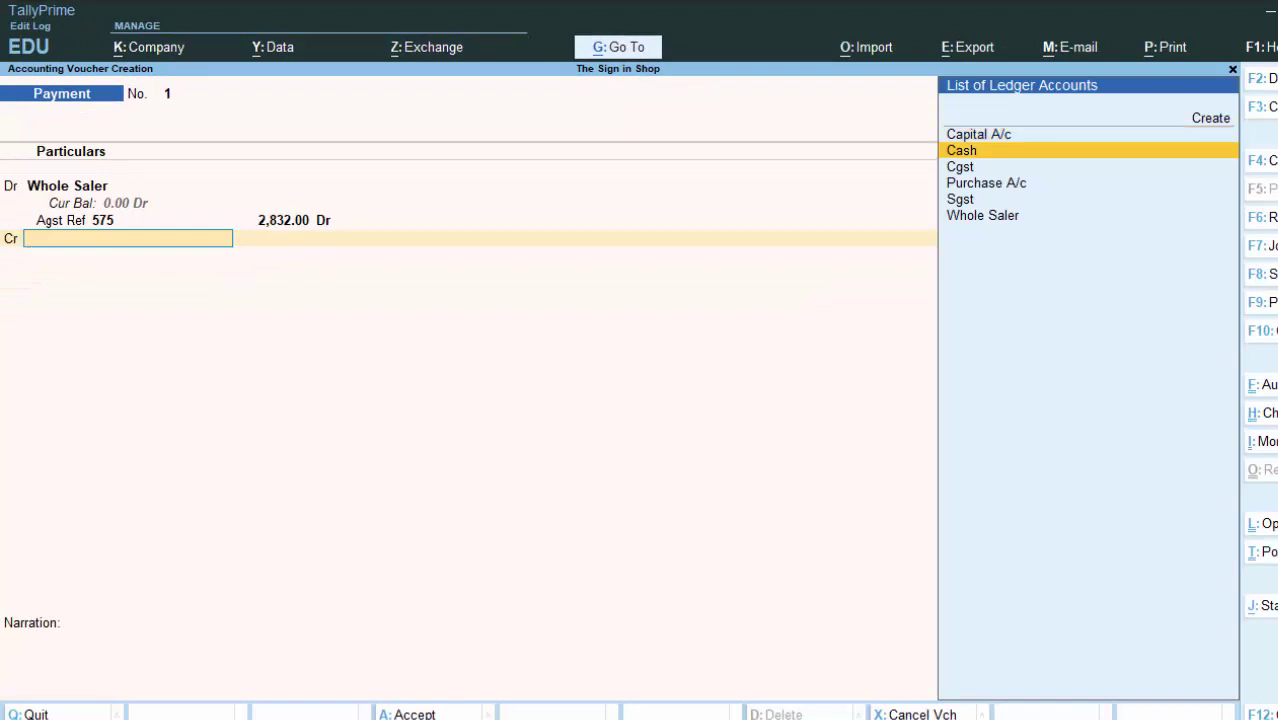
key("Return")
key("Return")
key("Return")
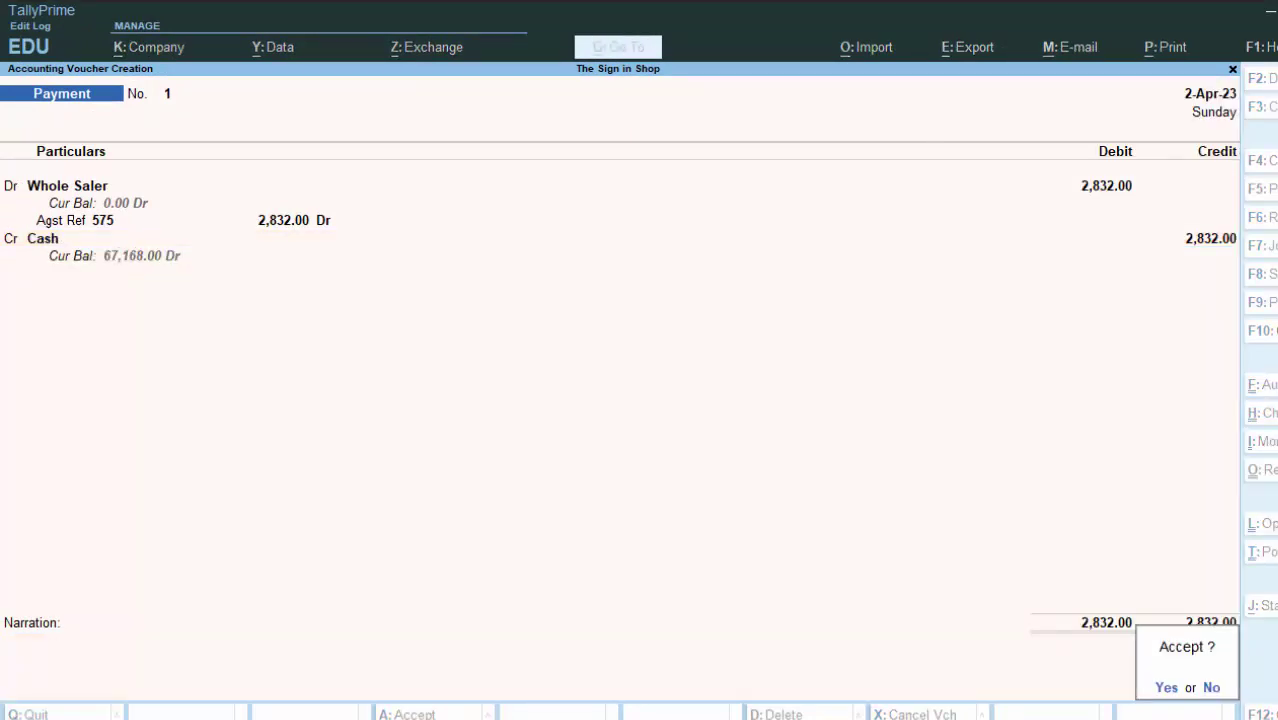
key("y")
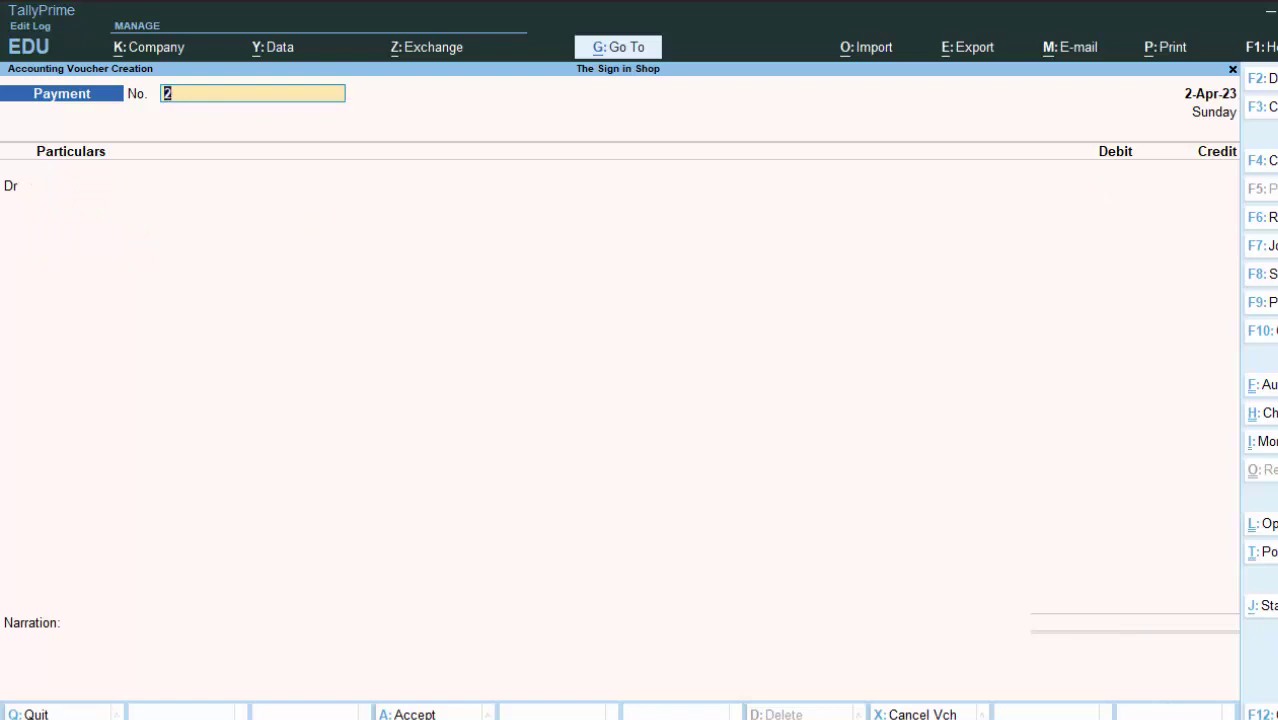